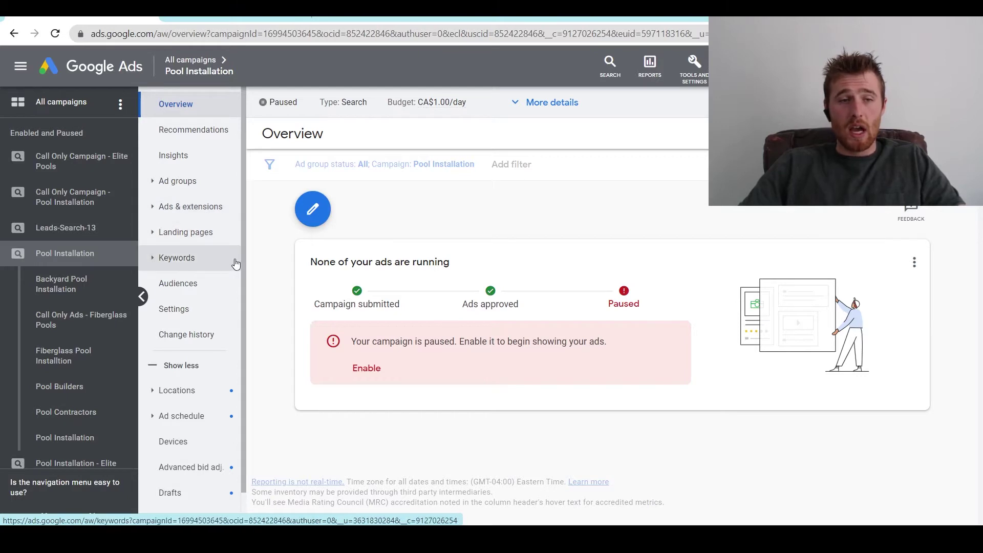
# - Open the ad groups list of the Pool Installation campaign
pyautogui.scroll(-1, 236, 264)
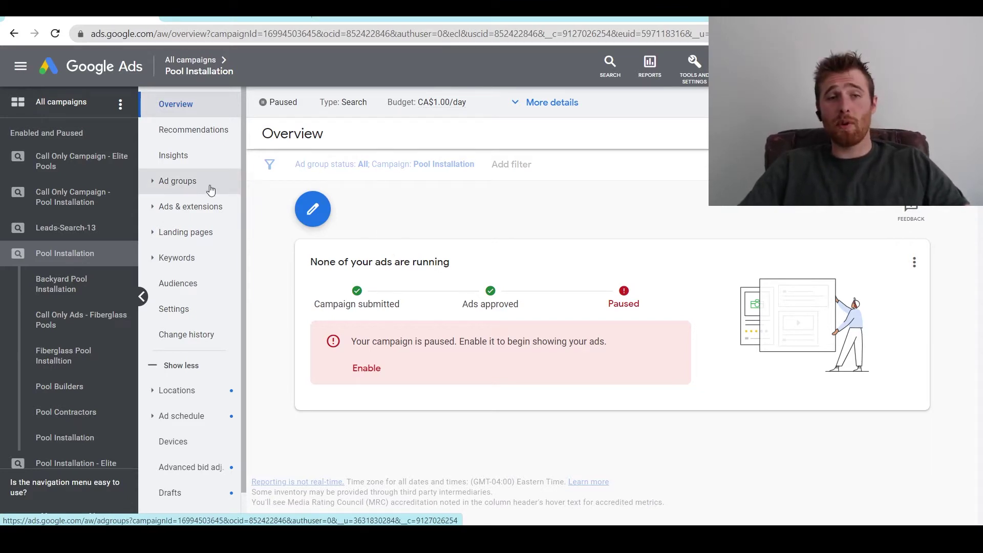
pyautogui.click(75, 256)
pyautogui.click(177, 181)
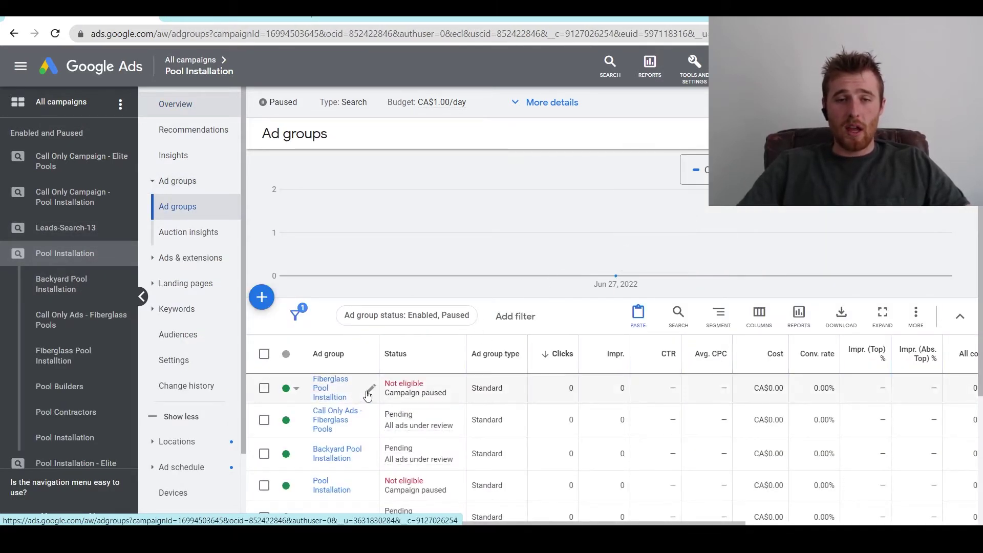
# - Correct the misspelled first ad group's name to Fiberglass Pool Installation and save it
pyautogui.click(372, 392)
pyautogui.click(375, 454)
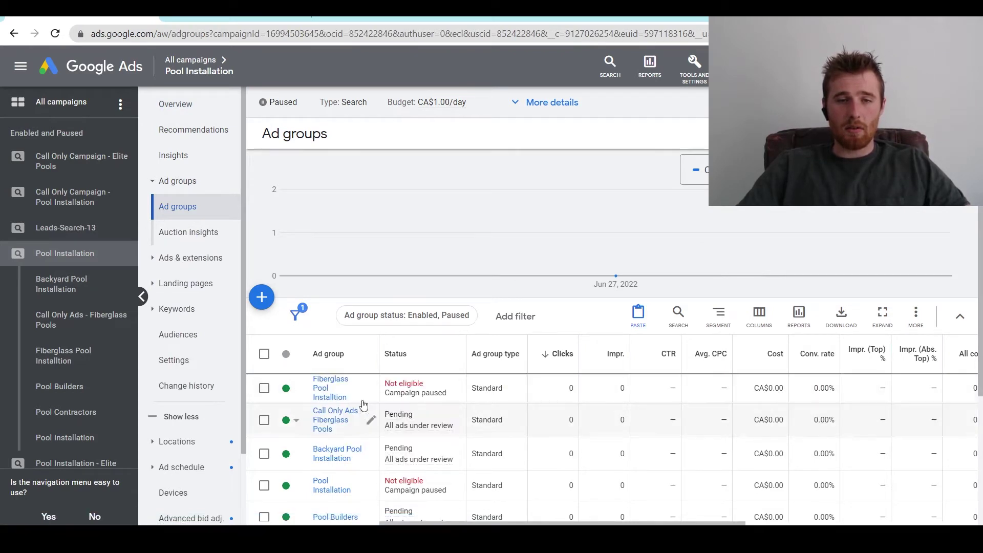
pyautogui.click(371, 391)
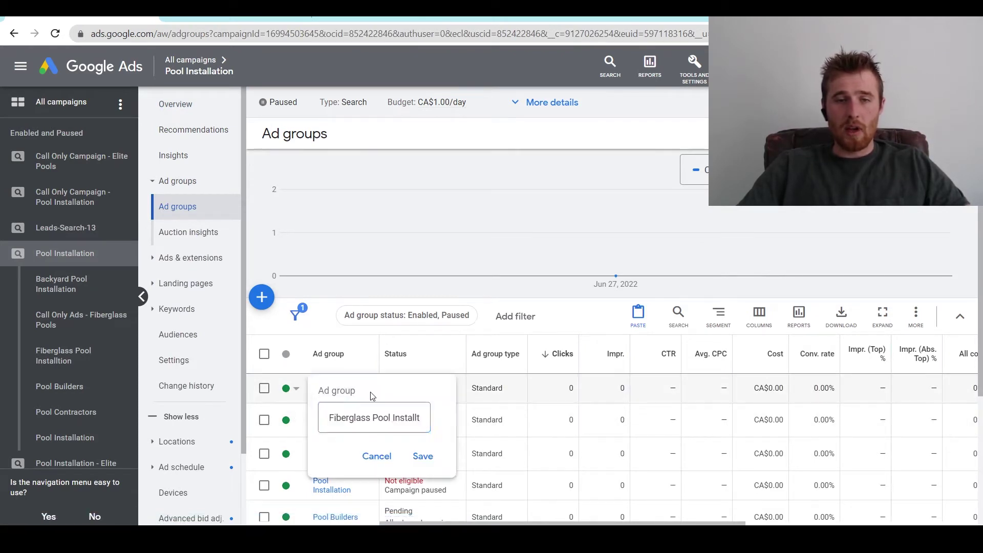
pyautogui.doubleClick(391, 418)
pyautogui.rightClick(406, 418)
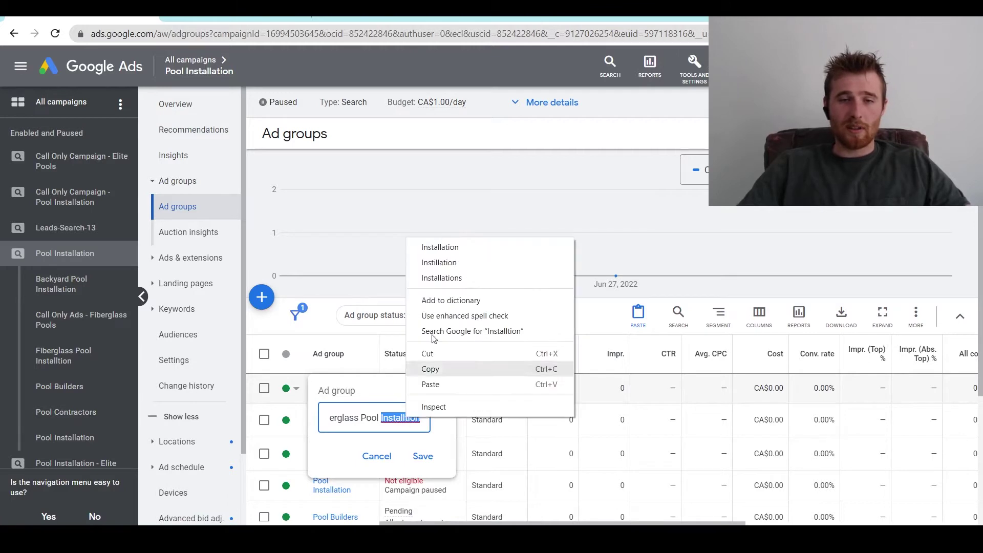
pyautogui.click(428, 247)
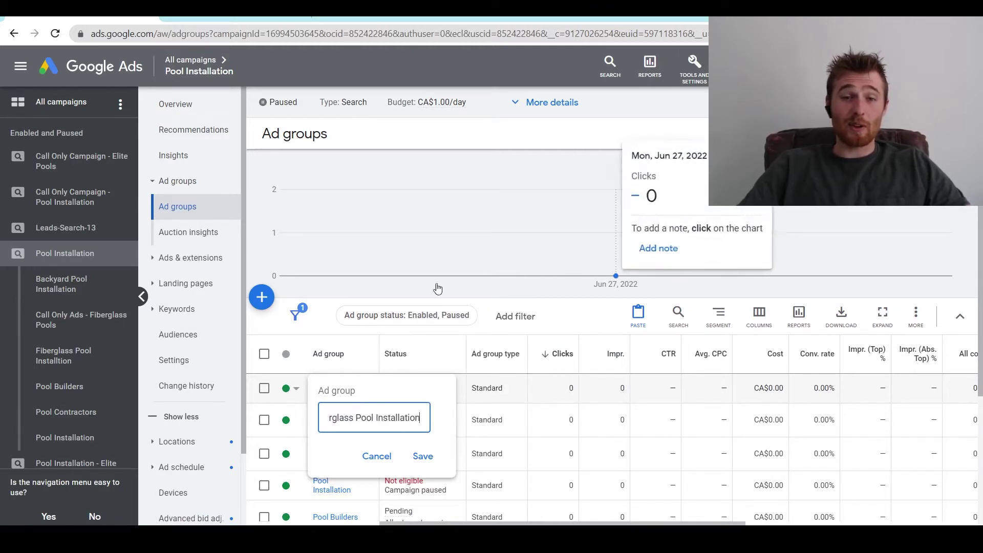
pyautogui.click(425, 456)
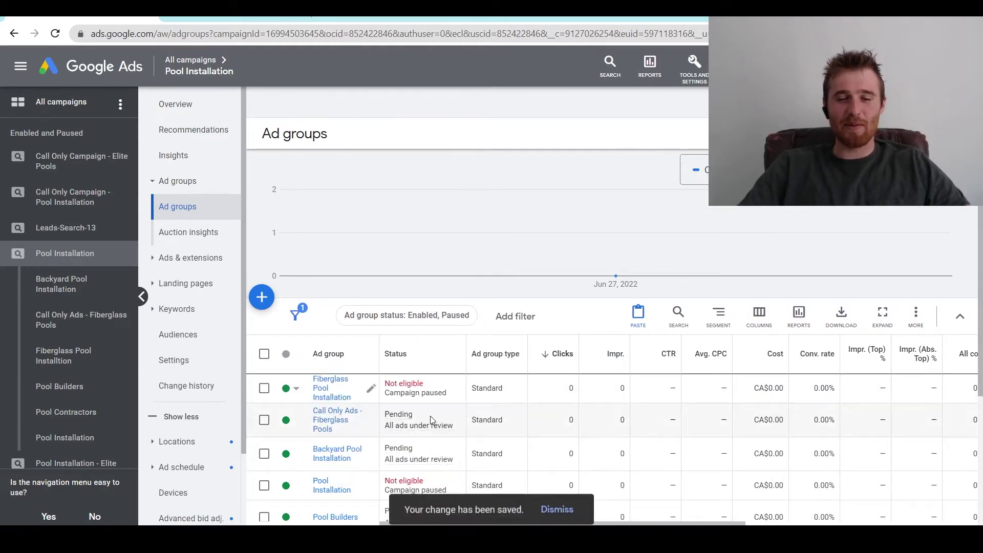
# - Examine the status options available for the Fiberglass Pool Installation ad group, keeping it enabled
pyautogui.scroll(-2, 570, 328)
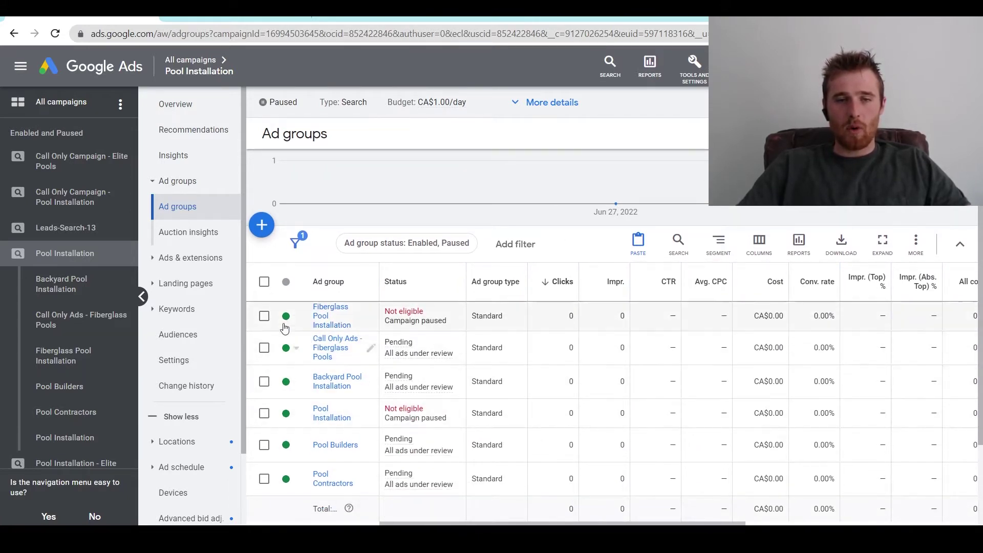
pyautogui.click(287, 327)
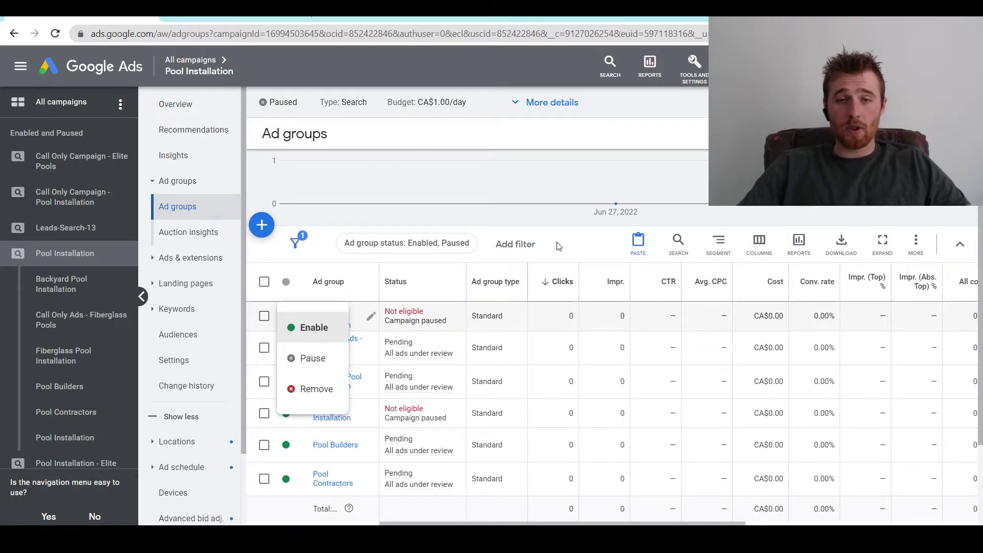
pyautogui.click(306, 326)
pyautogui.click(288, 328)
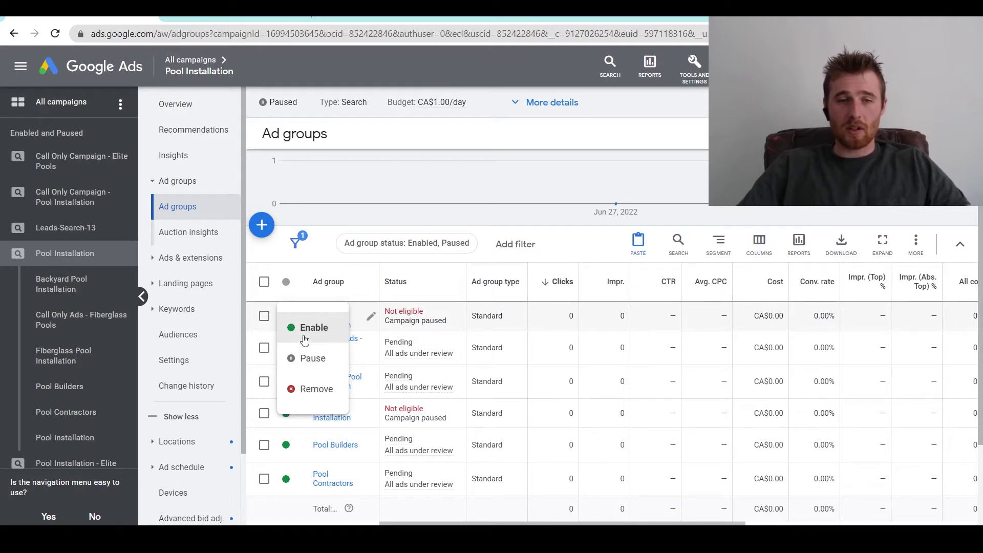
pyautogui.click(579, 256)
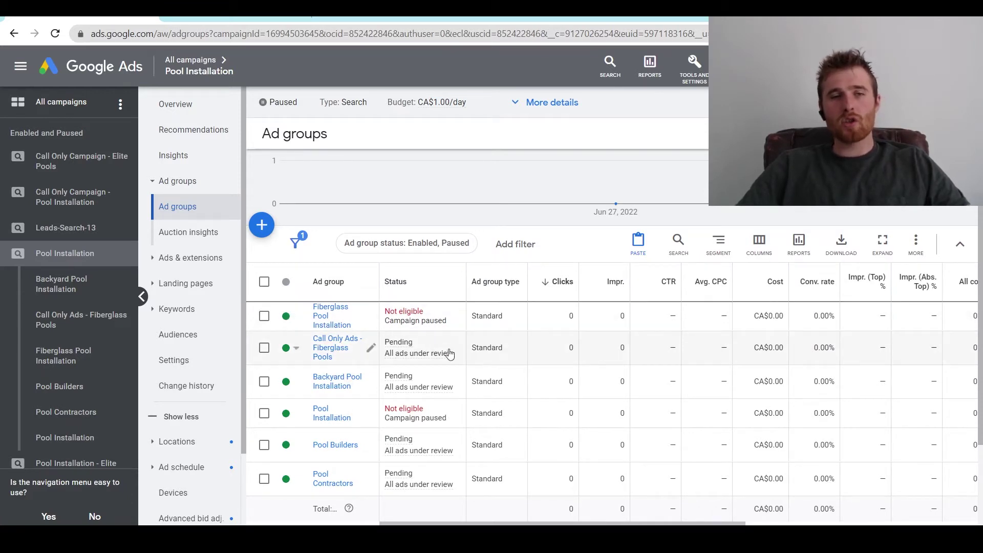
pyautogui.moveTo(449, 353)
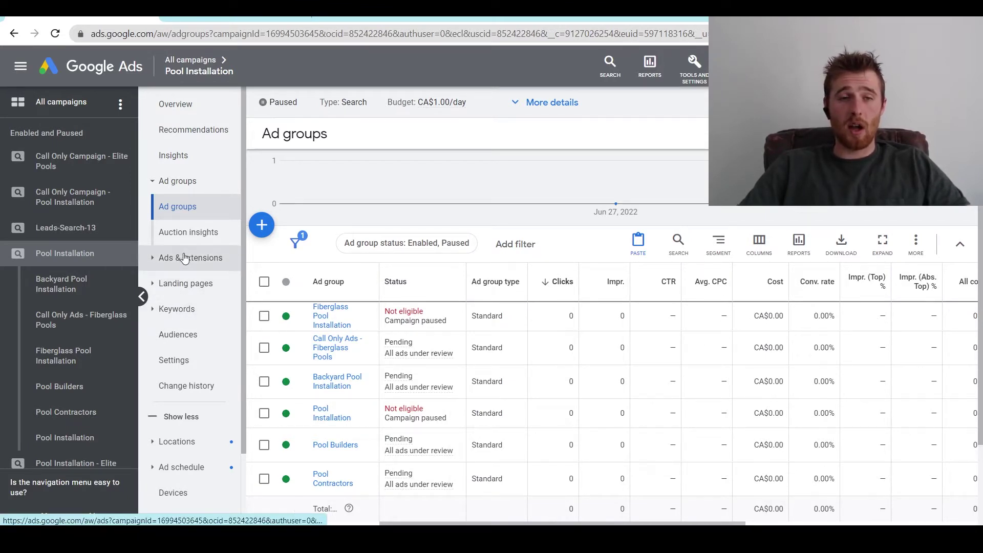
# - Open the search keywords of the Pool Installation ad group
pyautogui.click(194, 322)
pyautogui.scroll(-2, 630, 343)
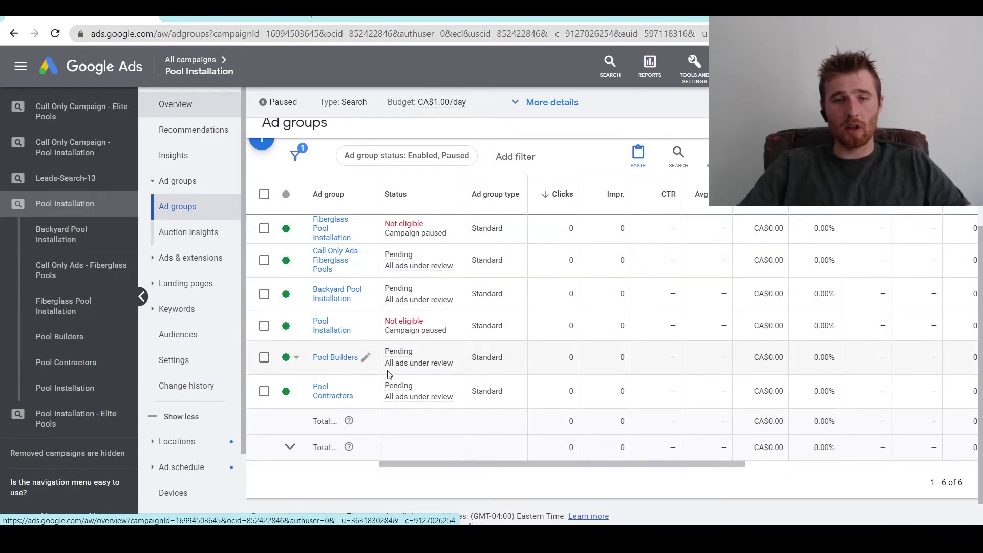
pyautogui.click(320, 332)
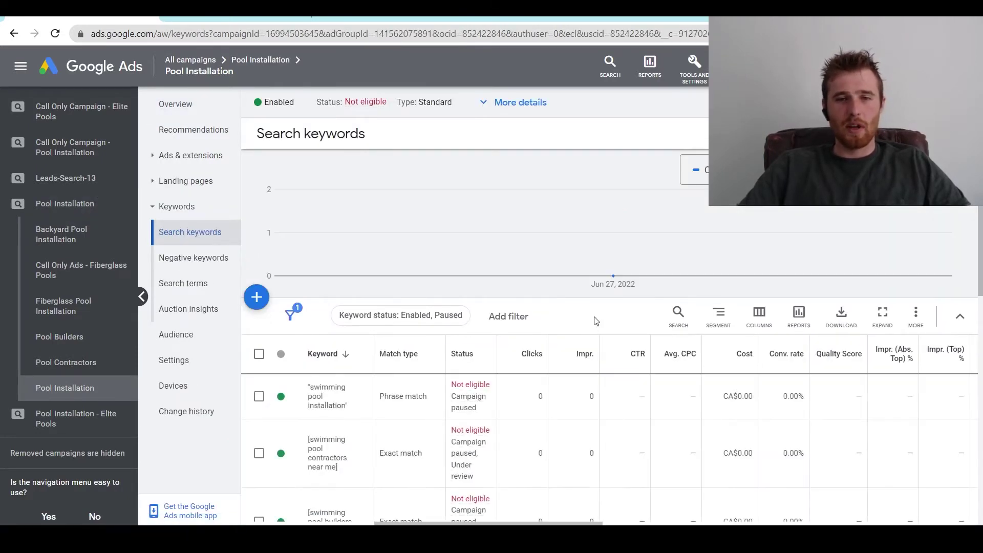
pyautogui.scroll(-3, 560, 346)
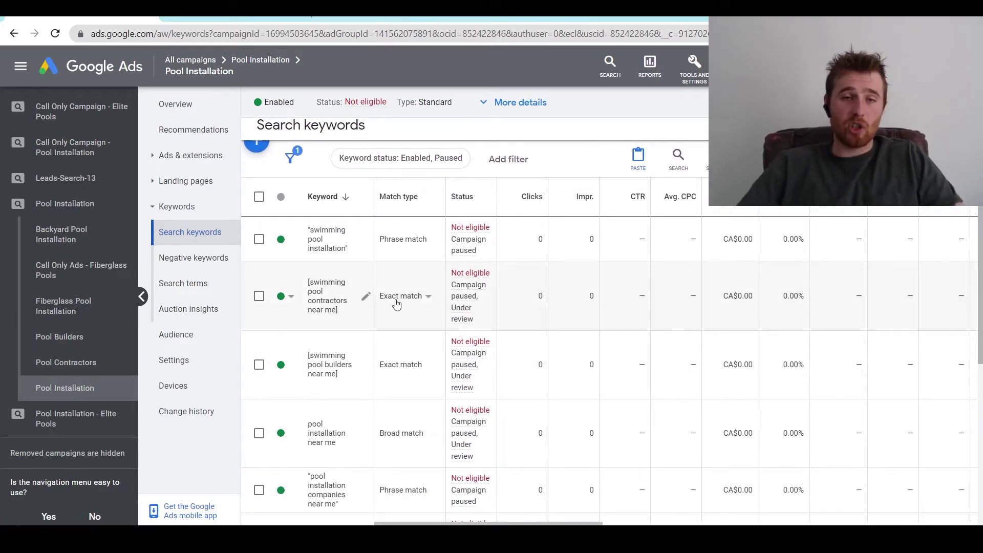
# - Change the match type of the "swimming pool installation" keyword to Exact match
pyautogui.click(408, 244)
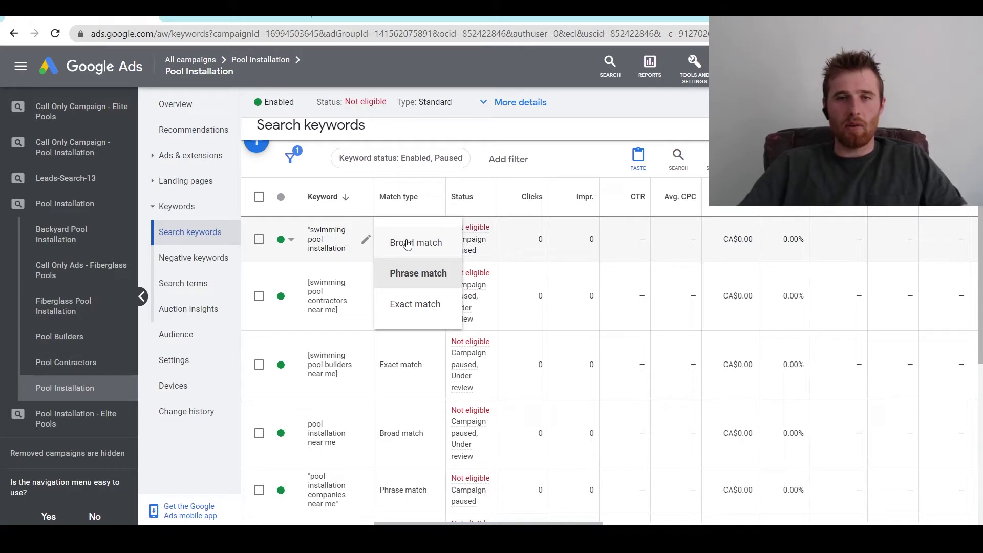
pyautogui.click(559, 165)
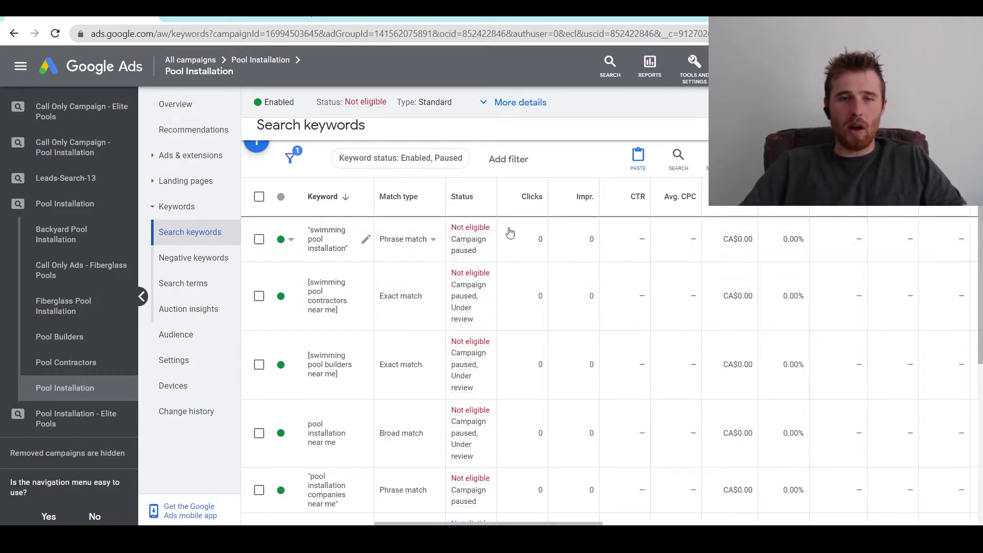
pyautogui.click(411, 245)
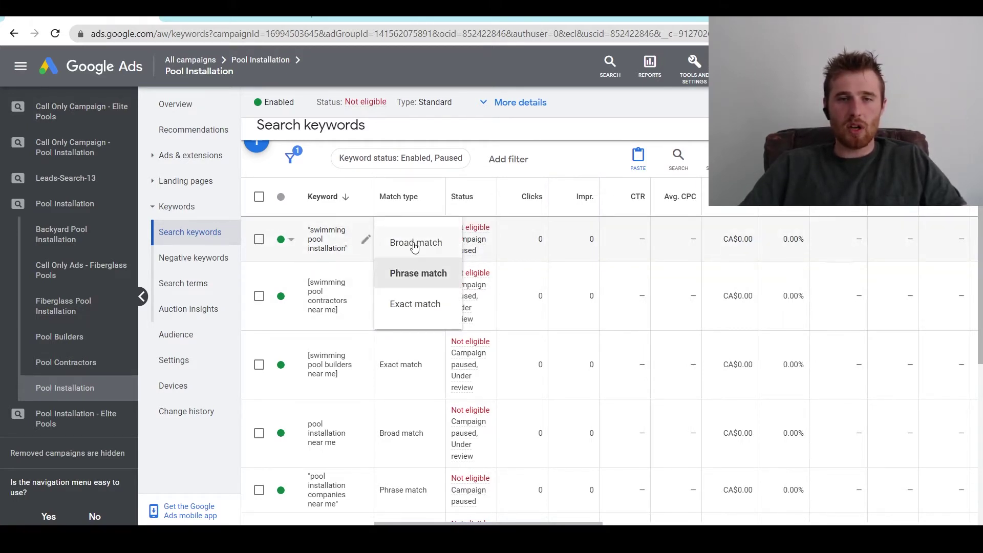
pyautogui.click(413, 309)
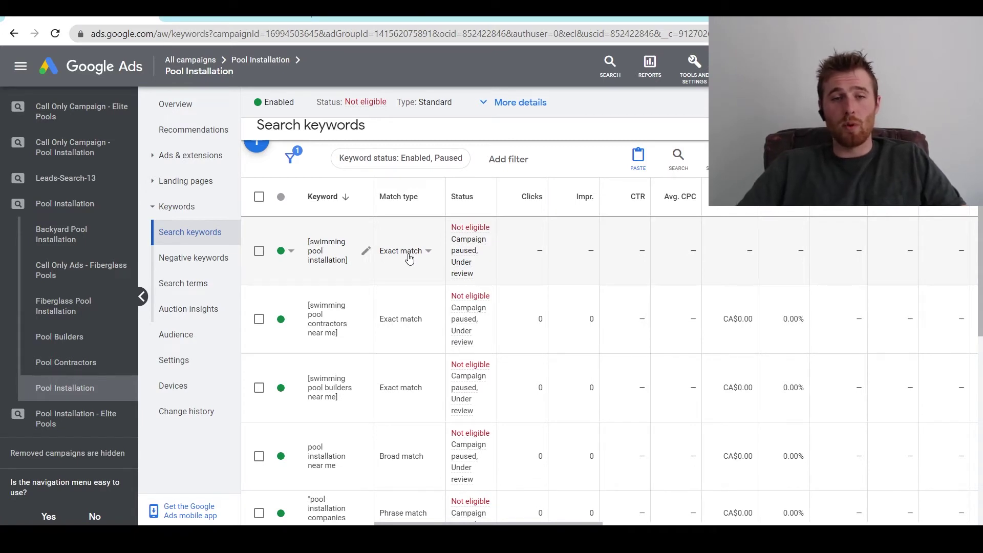
# - Edit the first keyword's text to [swimming pool company installation] and save it
pyautogui.click(368, 253)
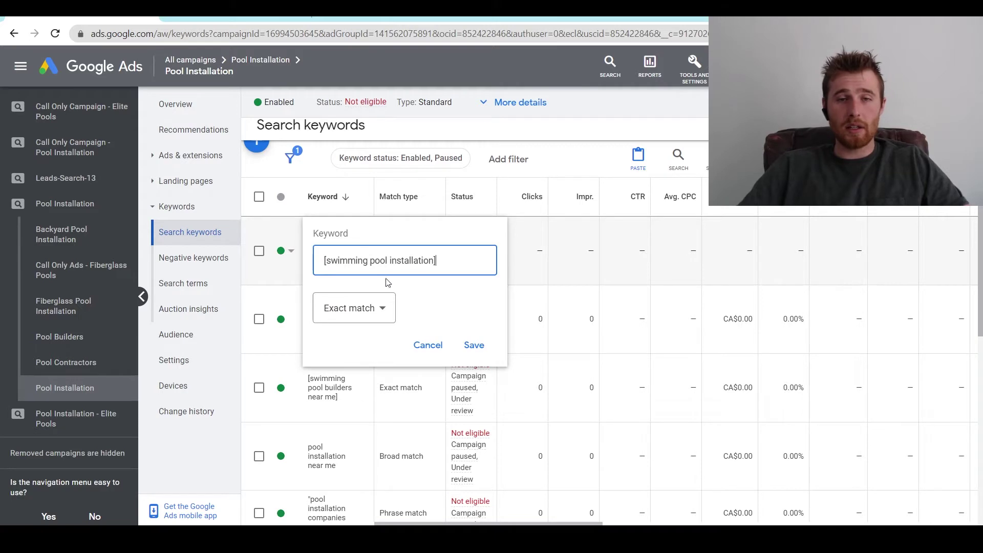
pyautogui.doubleClick(410, 263)
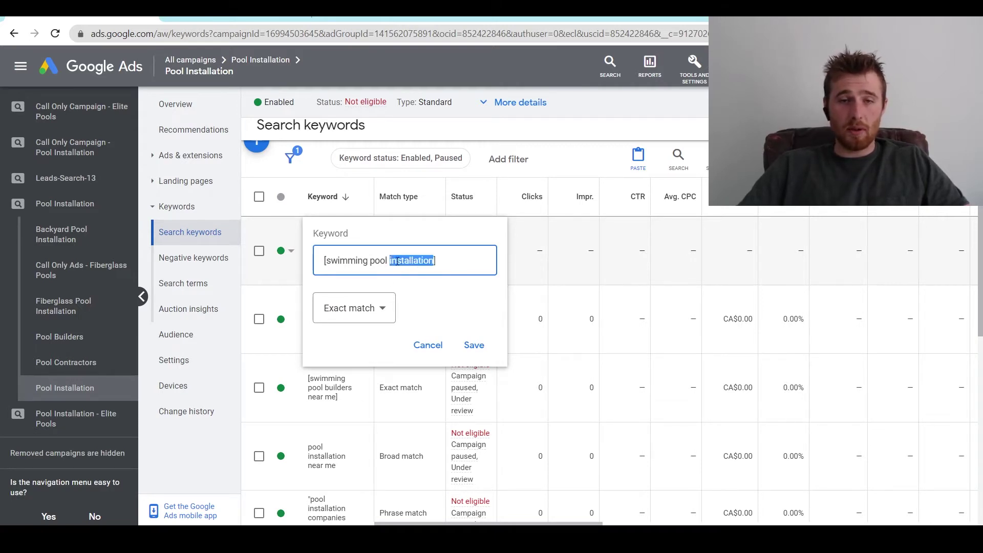
pyautogui.click(389, 263)
pyautogui.write('caom')
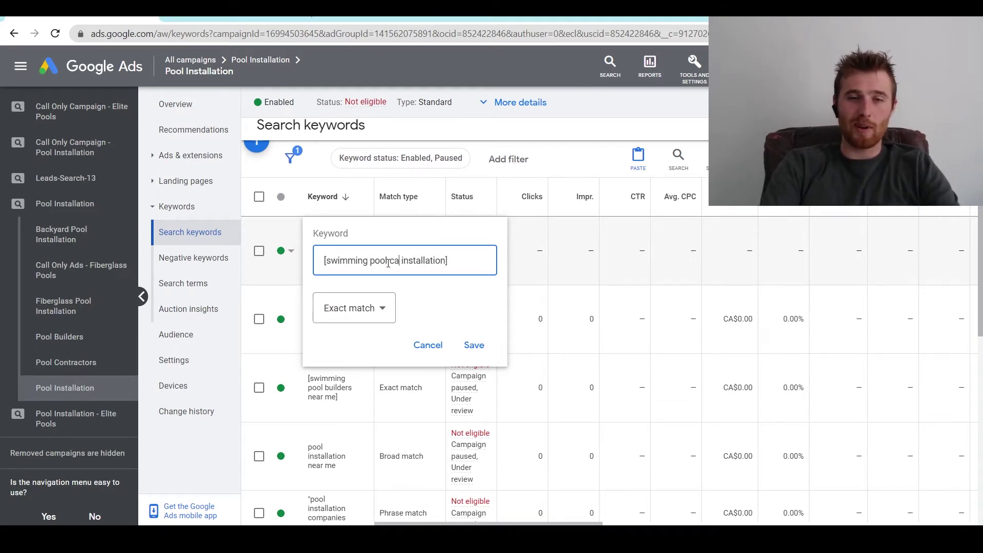
pyautogui.press('BackSpace')
pyautogui.press('BackSpace')
pyautogui.press('BackSpace')
pyautogui.write('ompa')
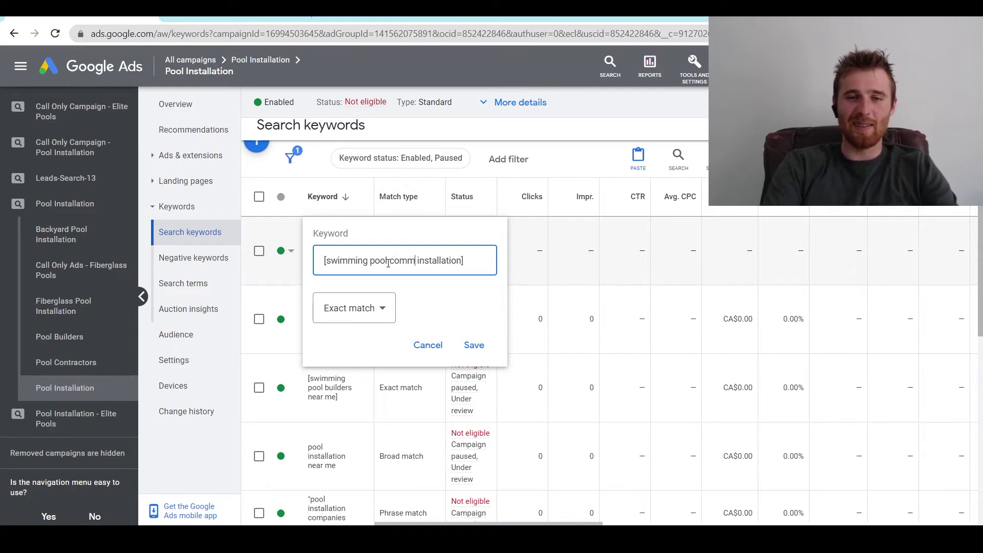
pyautogui.write('ny')
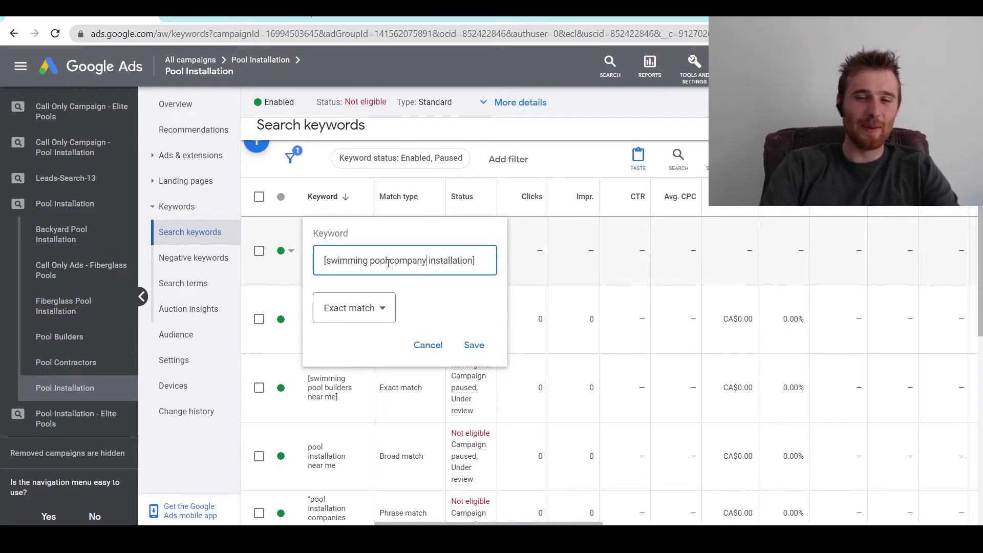
pyautogui.press('Return')
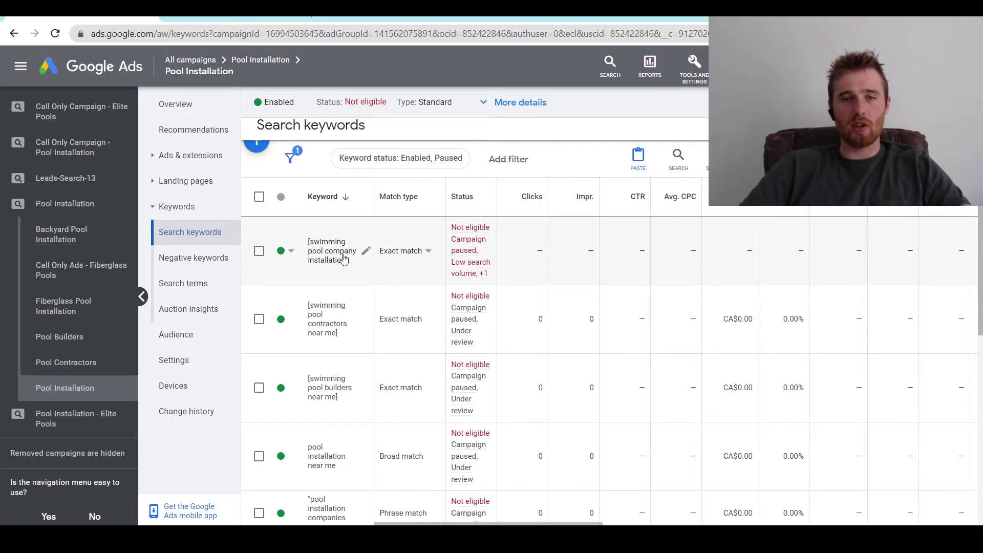
# - Pause the [swimming pool company installation] keyword and enable it again
pyautogui.click(284, 256)
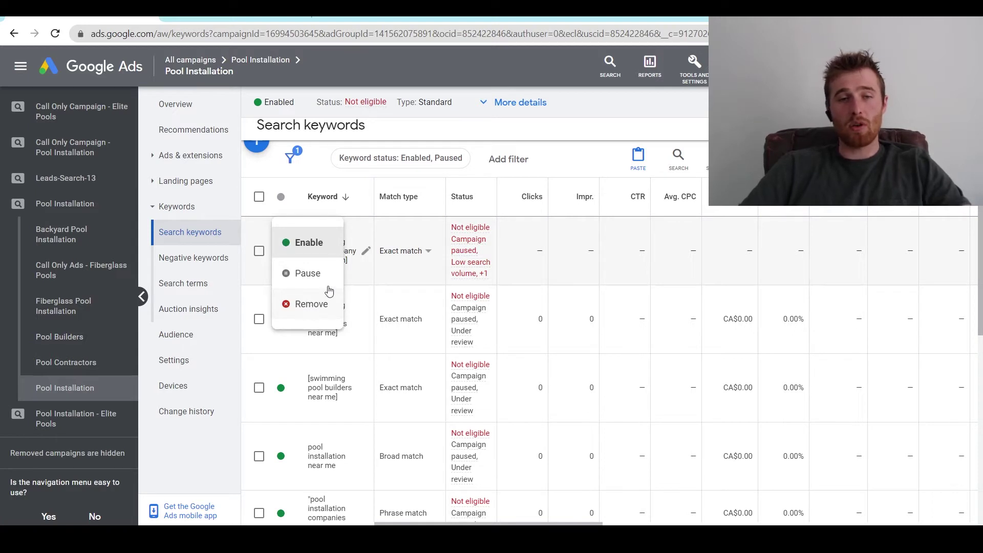
pyautogui.click(314, 276)
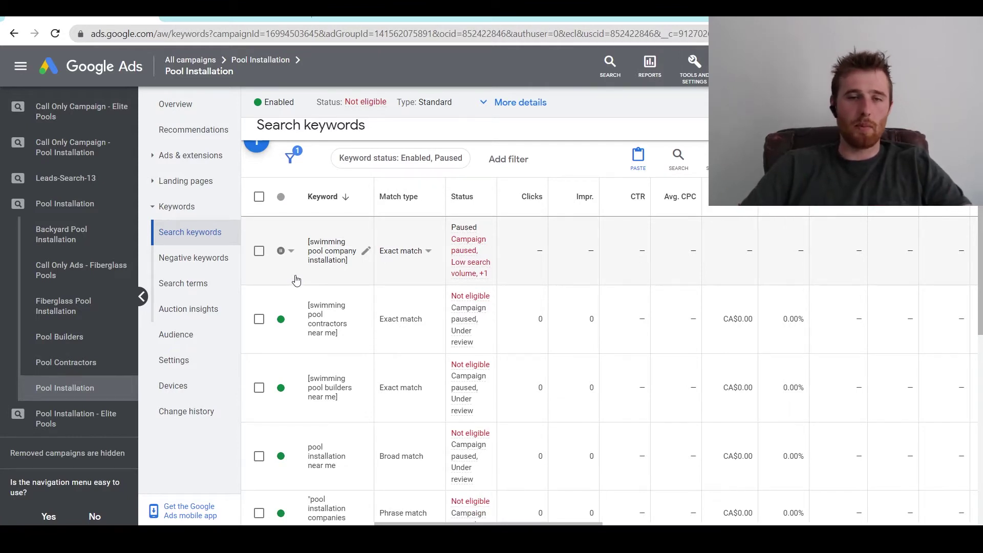
pyautogui.click(287, 255)
pyautogui.click(287, 250)
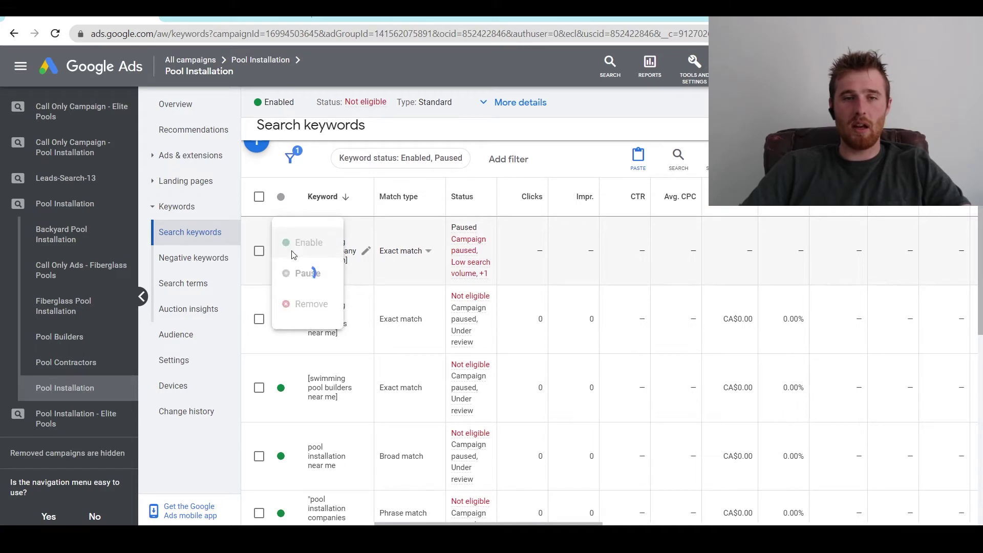
# - Select the first two keywords, examine the bulk edit options for them, and clear the selection
pyautogui.click(259, 197)
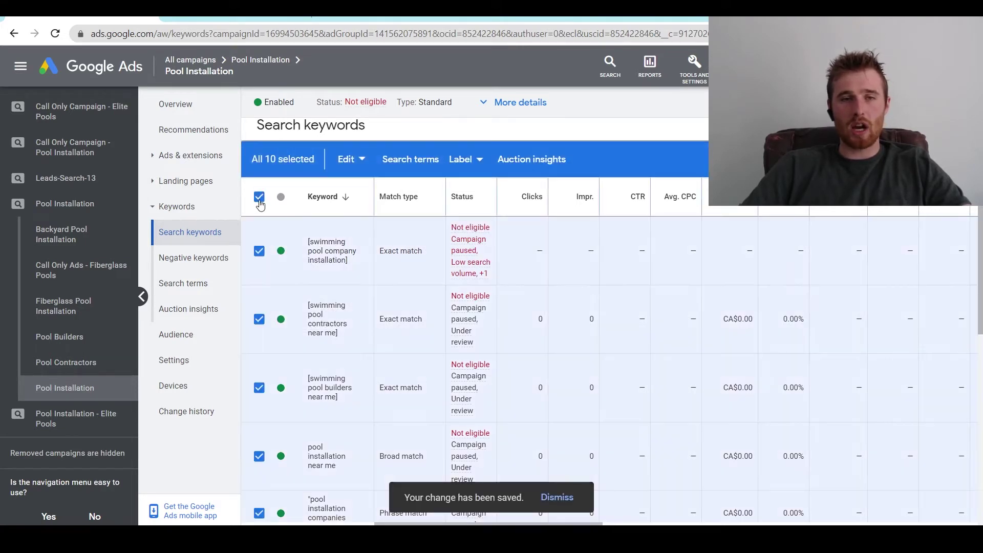
pyautogui.click(259, 197)
pyautogui.click(260, 252)
pyautogui.click(259, 319)
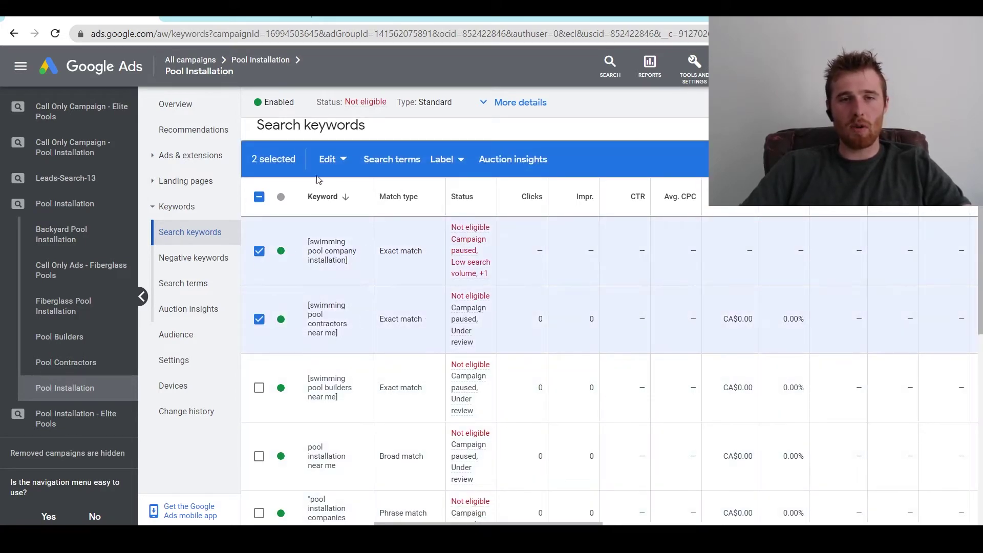
pyautogui.click(330, 160)
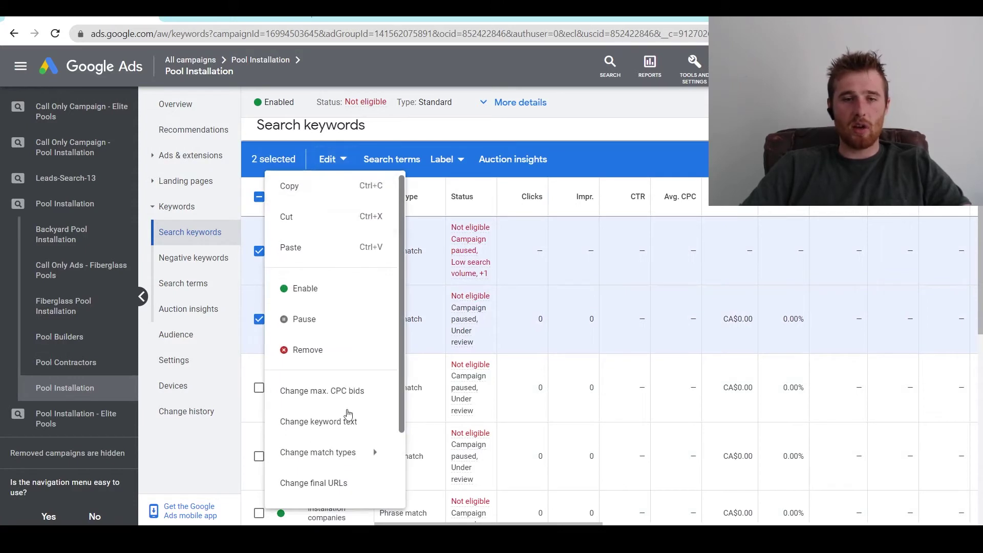
pyautogui.moveTo(314, 456)
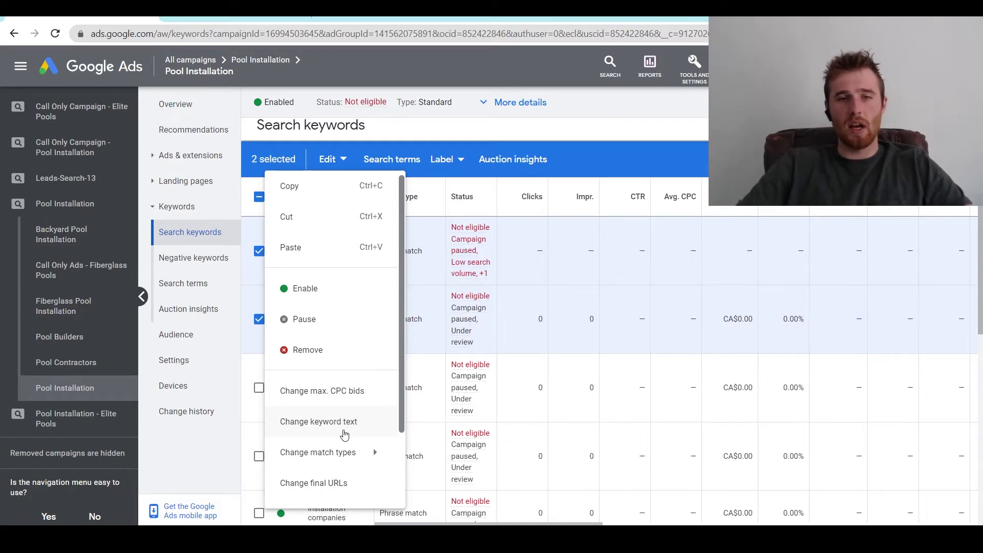
pyautogui.click(258, 251)
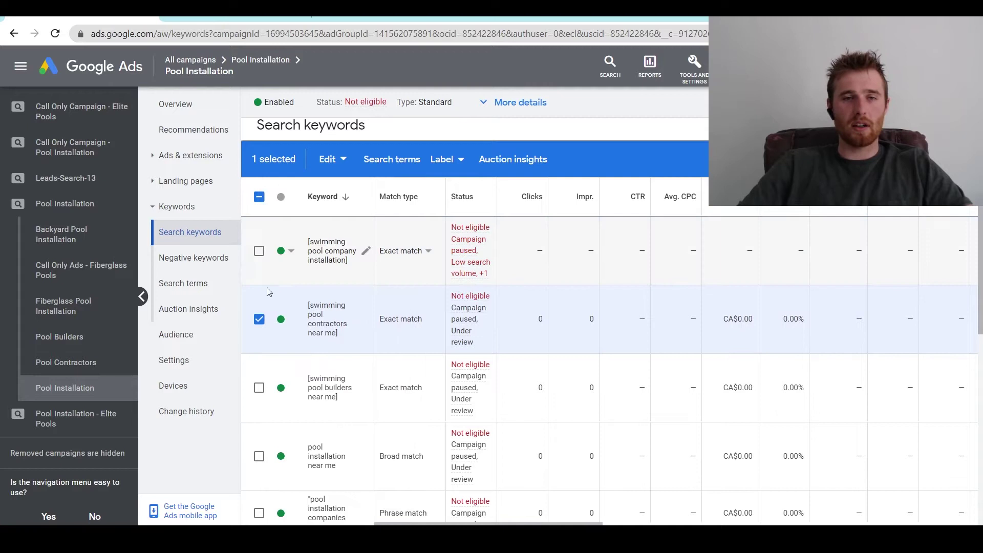
pyautogui.click(259, 320)
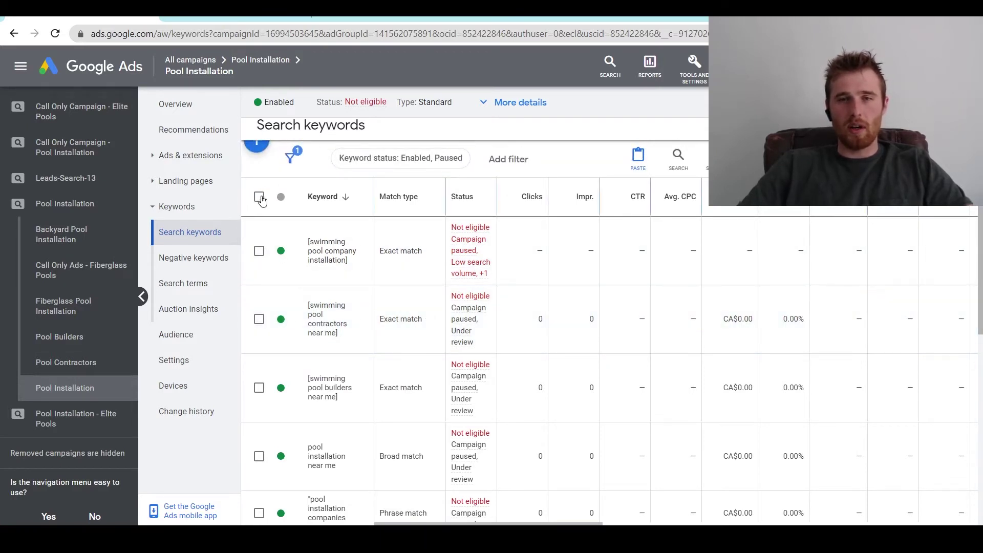
pyautogui.scroll(3, 425, 257)
pyautogui.scroll(-3, 591, 311)
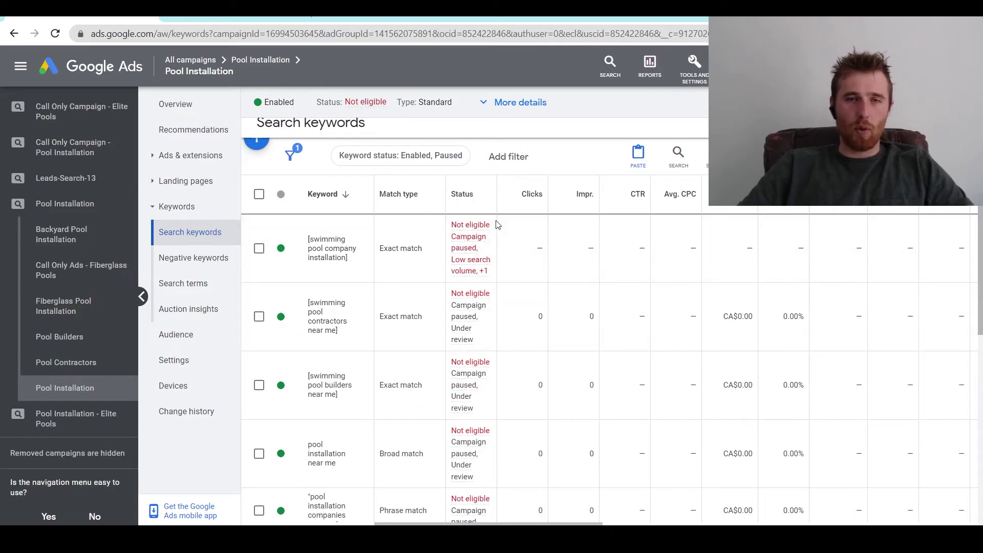
pyautogui.scroll(3, 653, 271)
pyautogui.scroll(-2, 571, 358)
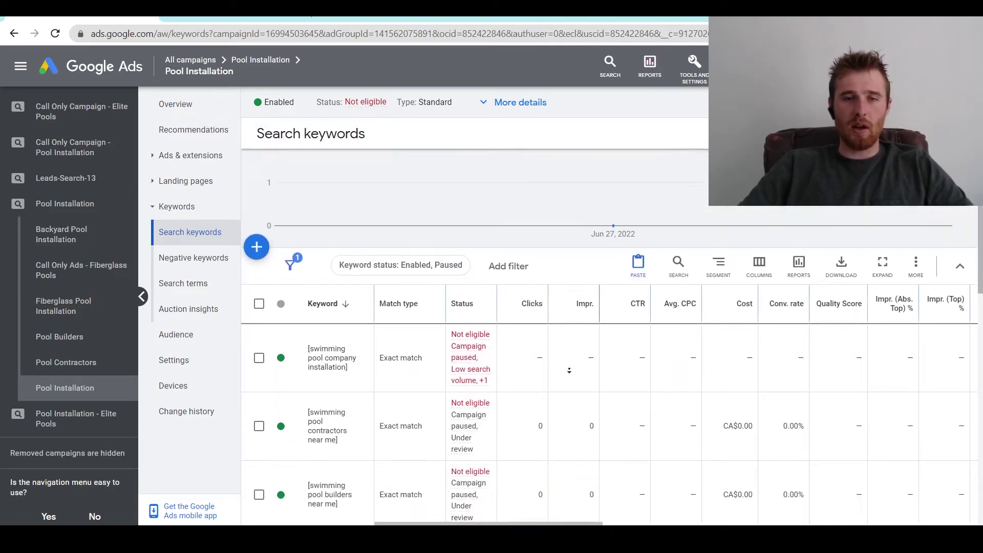
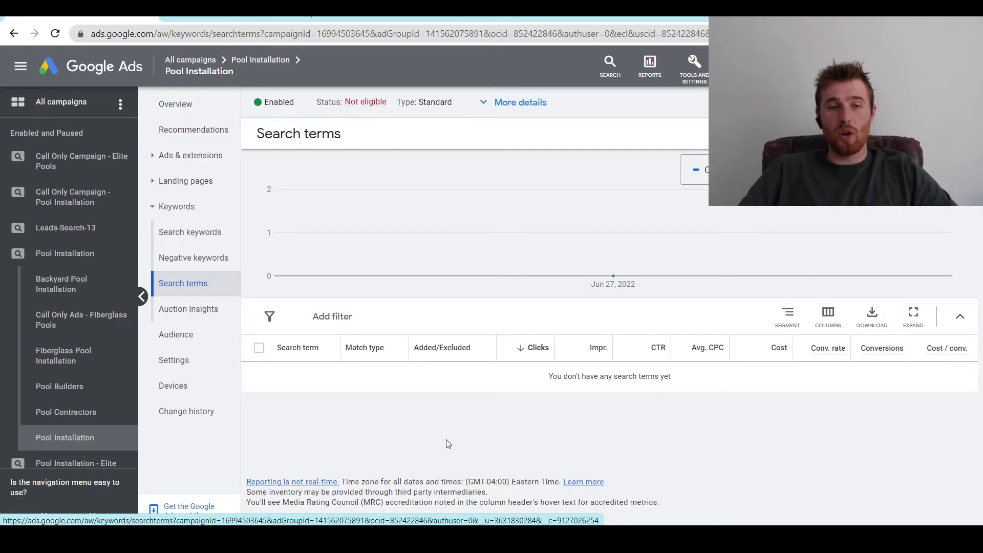
# - Start adding negative keywords and set them to apply to the Pool Installation campaign instead of the ad group
pyautogui.click(176, 259)
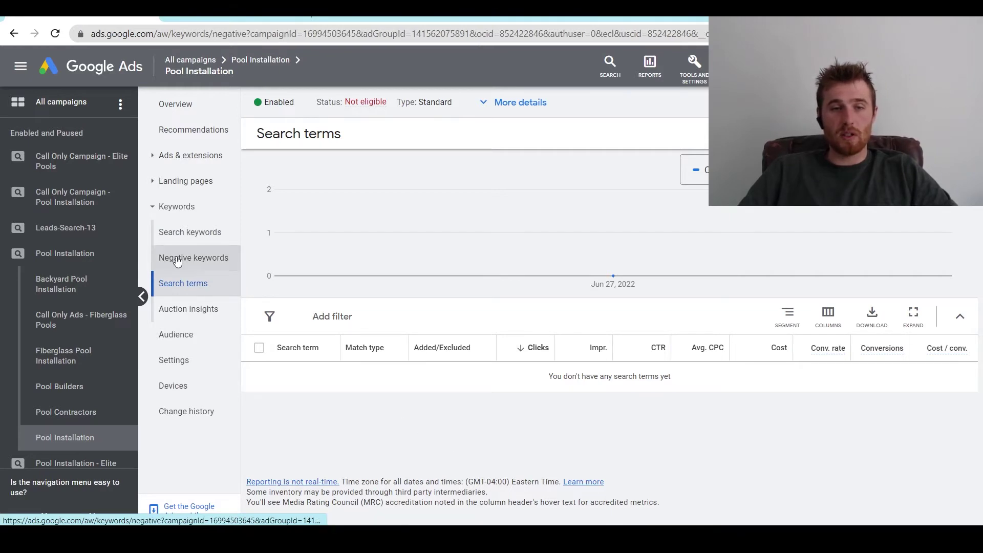
pyautogui.click(257, 166)
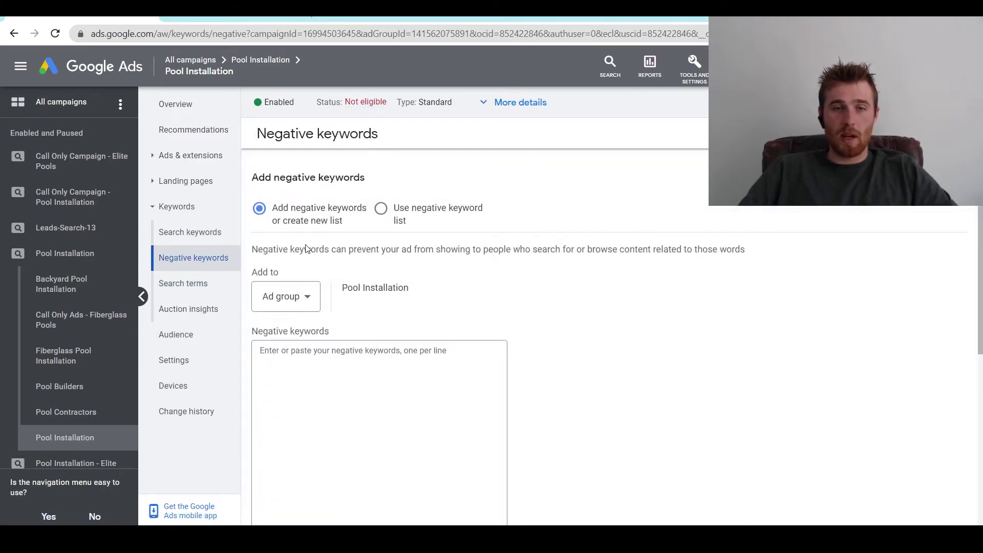
pyautogui.click(272, 295)
pyautogui.click(283, 307)
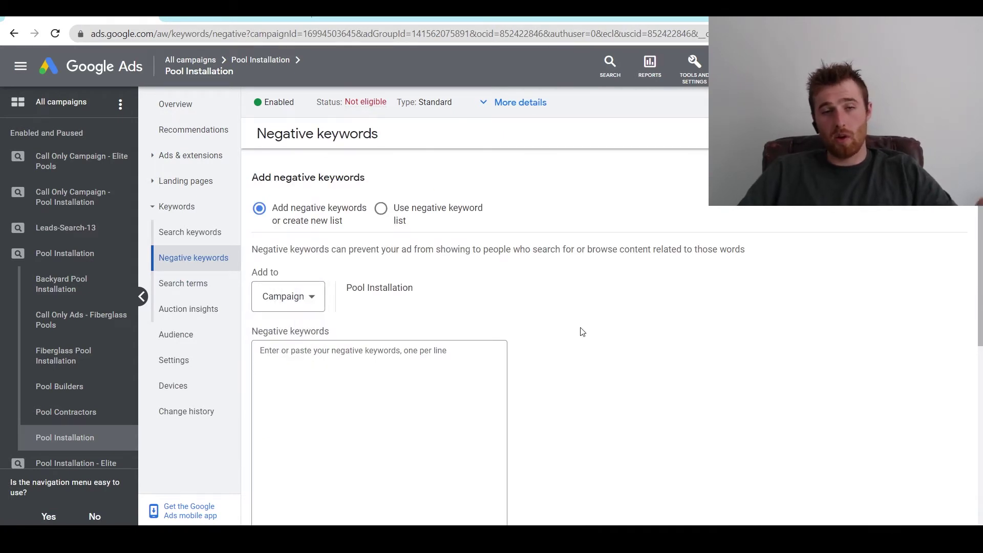
# - Enter [pool products] as an exact match negative keyword and save it
pyautogui.scroll(-3, 583, 332)
pyautogui.click(469, 212)
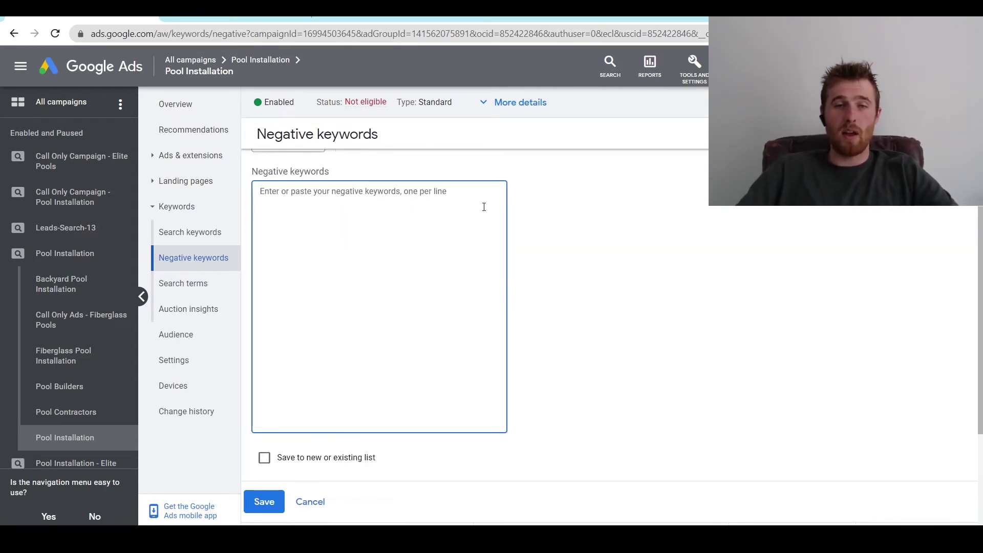
pyautogui.write('p')
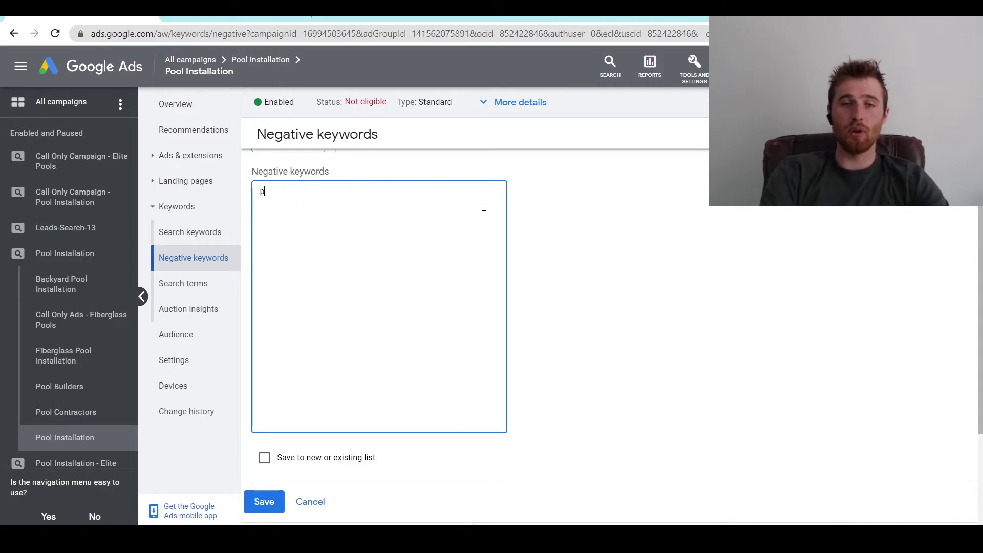
pyautogui.write('ool products')
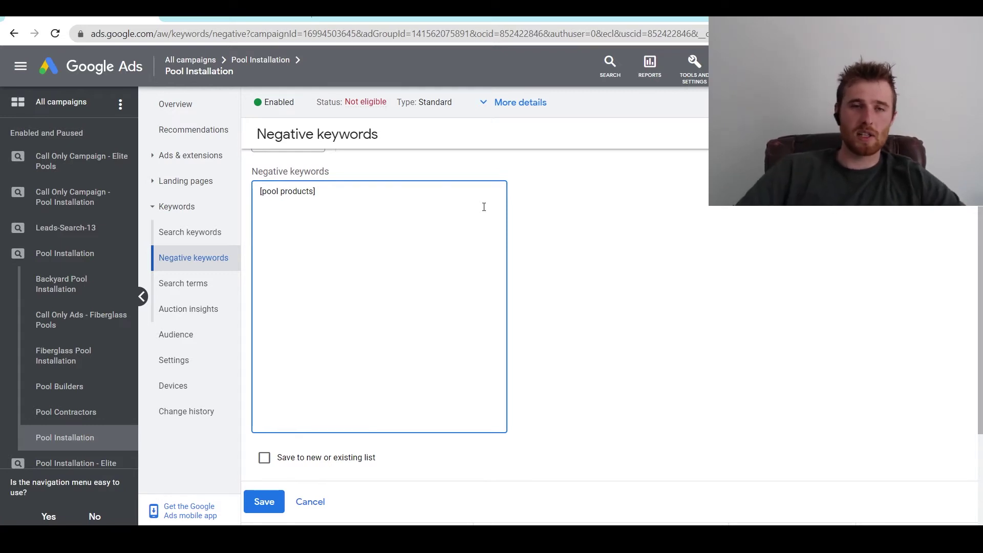
pyautogui.scroll(-3, 624, 241)
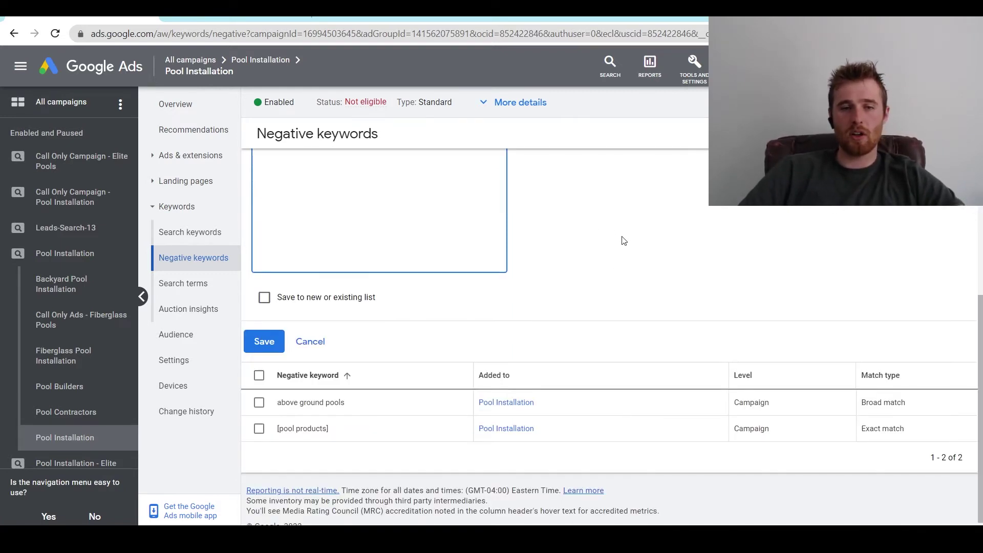
pyautogui.click(264, 341)
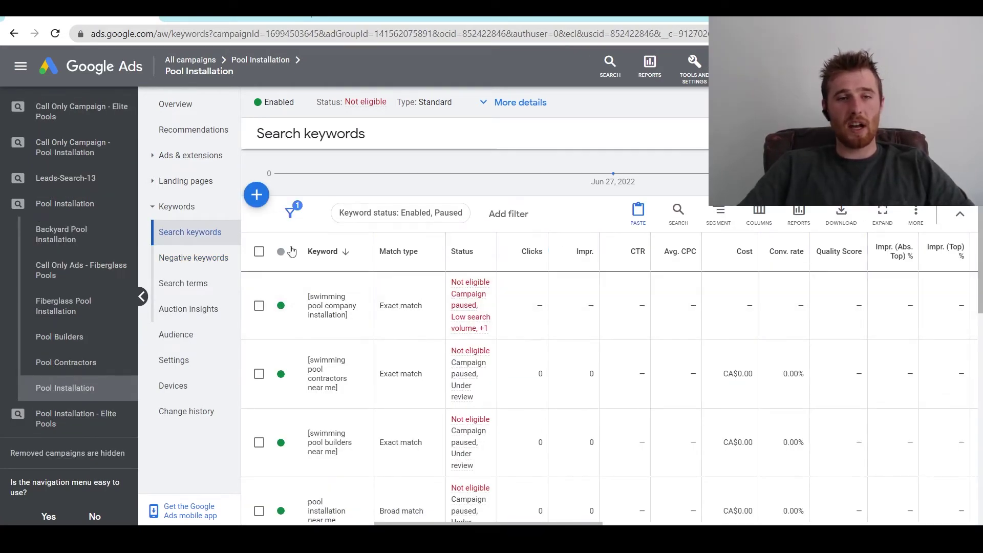
# - Open the ads of the Pool Installation ad group and examine their statuses, ad strengths and ad types
pyautogui.click(173, 157)
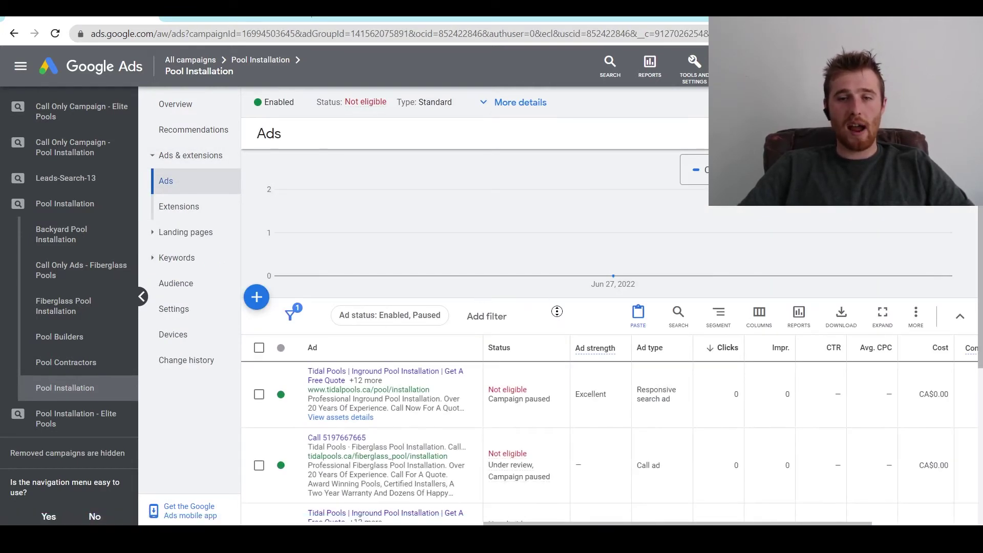
pyautogui.scroll(-1, 554, 352)
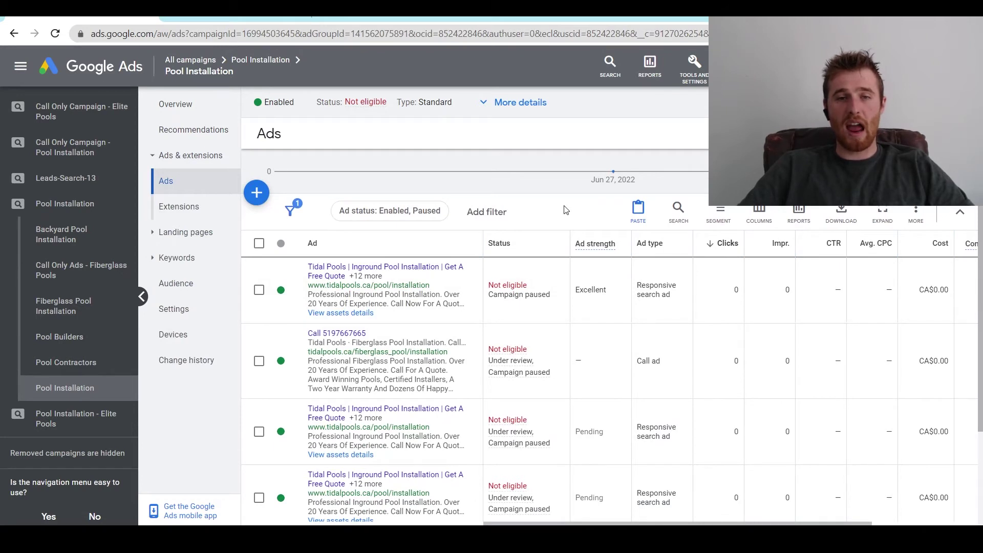
pyautogui.scroll(-1, 559, 214)
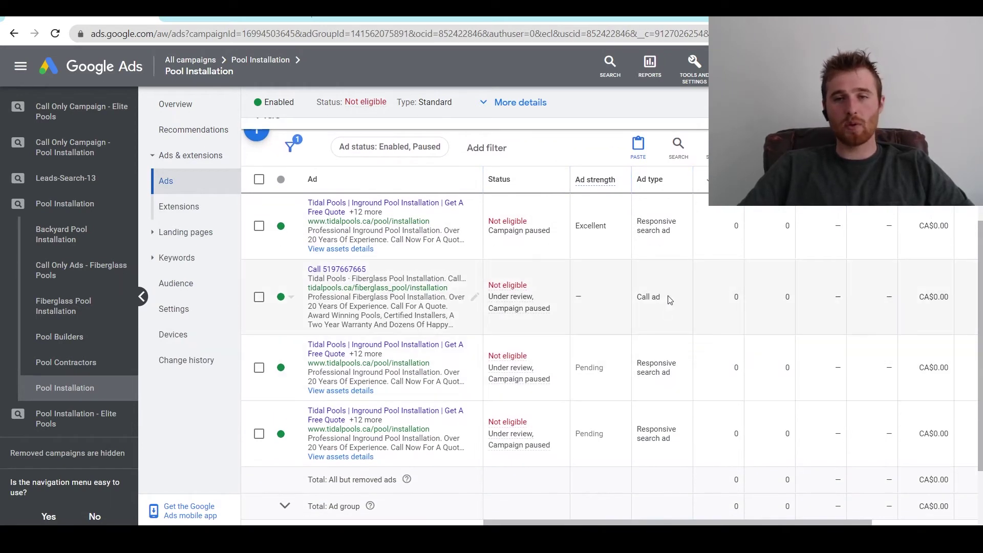
pyautogui.tripleClick(648, 299)
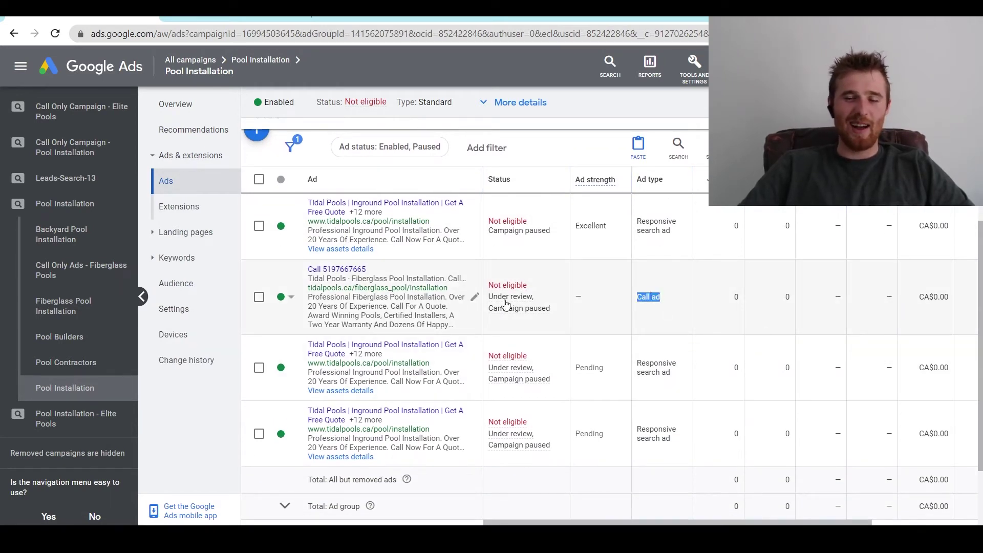
pyautogui.scroll(3, 617, 320)
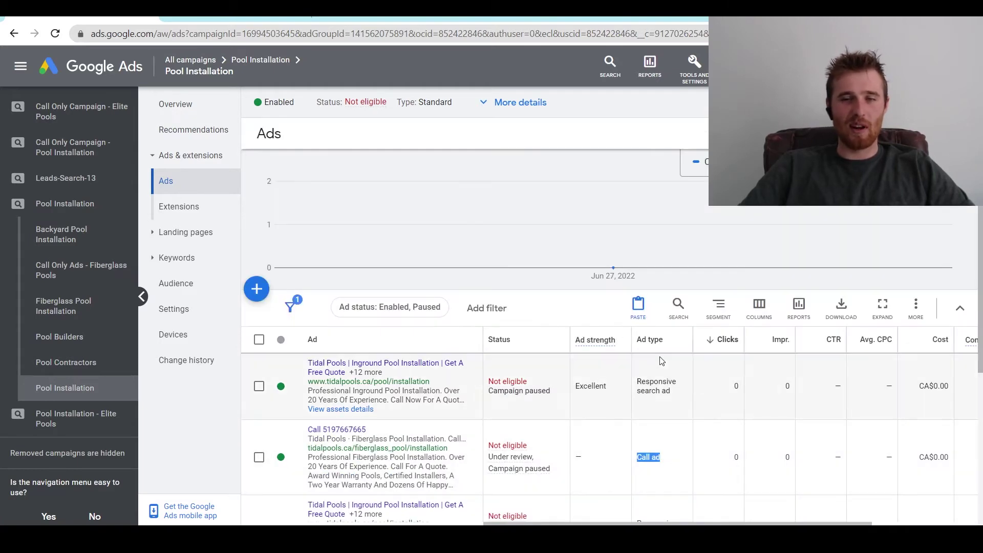
pyautogui.scroll(-3, 634, 431)
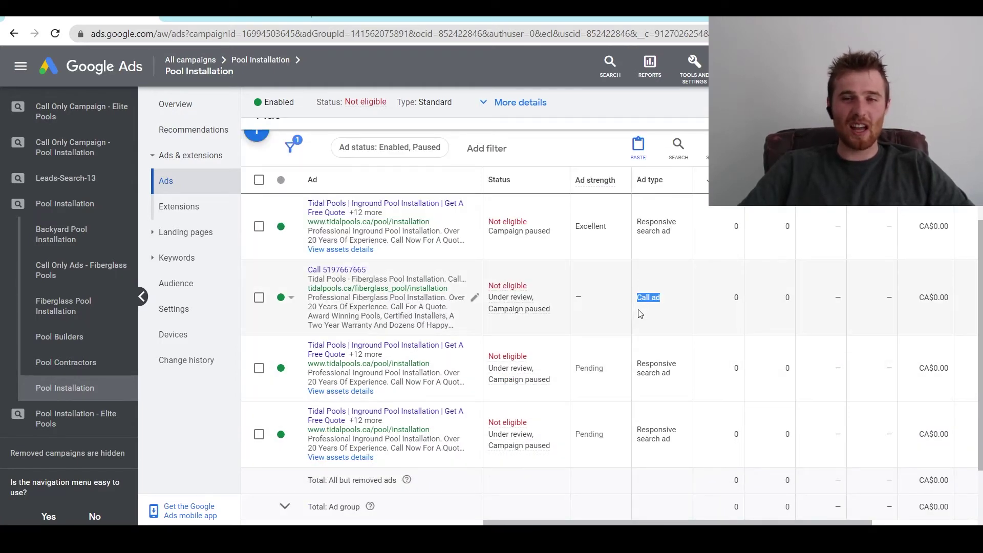
pyautogui.scroll(3, 597, 233)
pyautogui.scroll(-3, 675, 426)
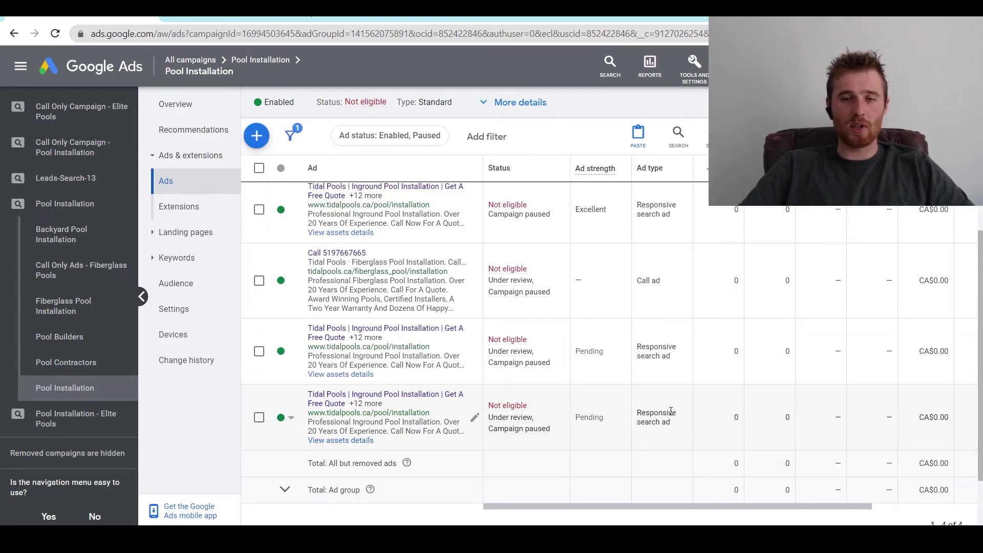
pyautogui.scroll(3, 671, 312)
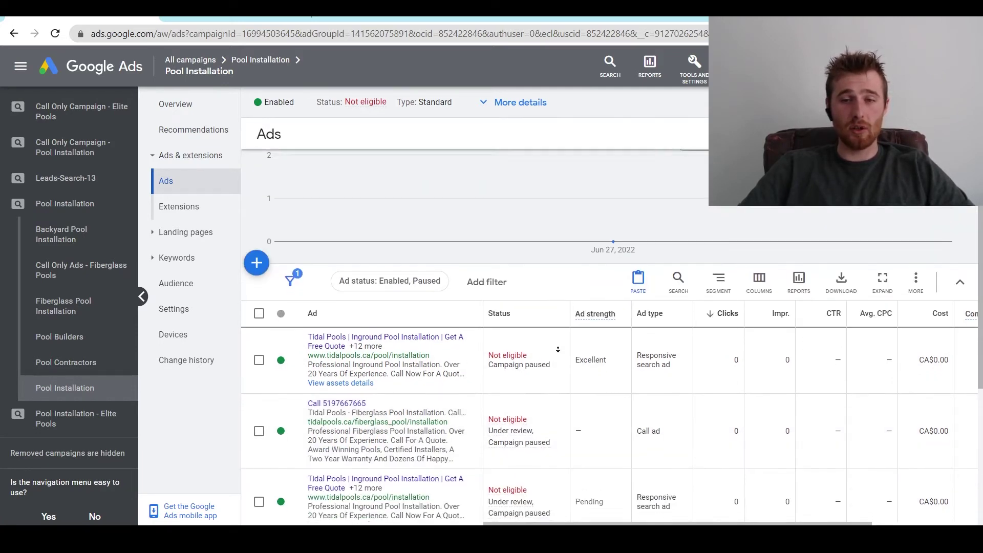
pyautogui.scroll(-2, 768, 379)
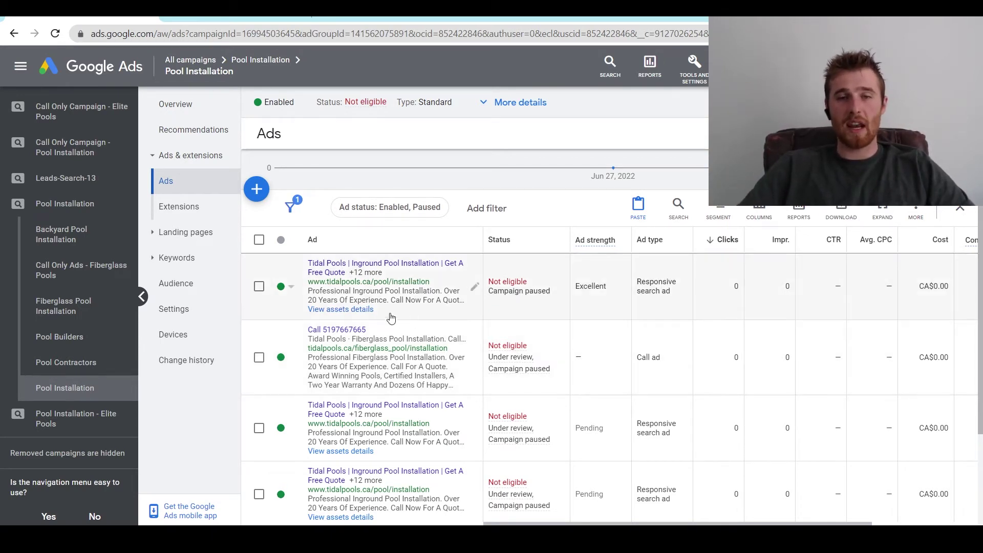
# - Open the first responsive search ad for editing and examine its ad group, keywords and final URL
pyautogui.click(475, 290)
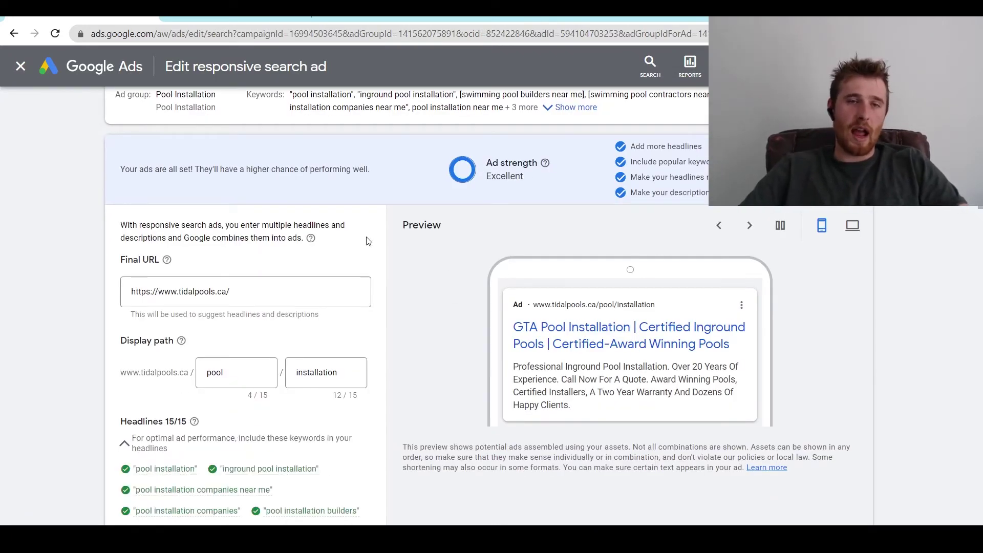
pyautogui.scroll(1, 394, 267)
pyautogui.moveTo(248, 121); pyautogui.dragTo(360, 119)
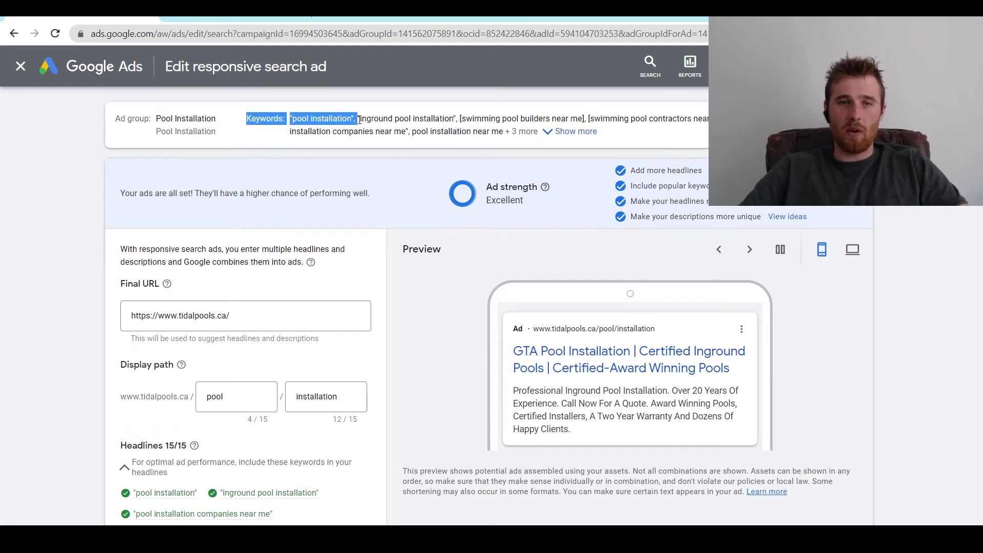
pyautogui.click(459, 118)
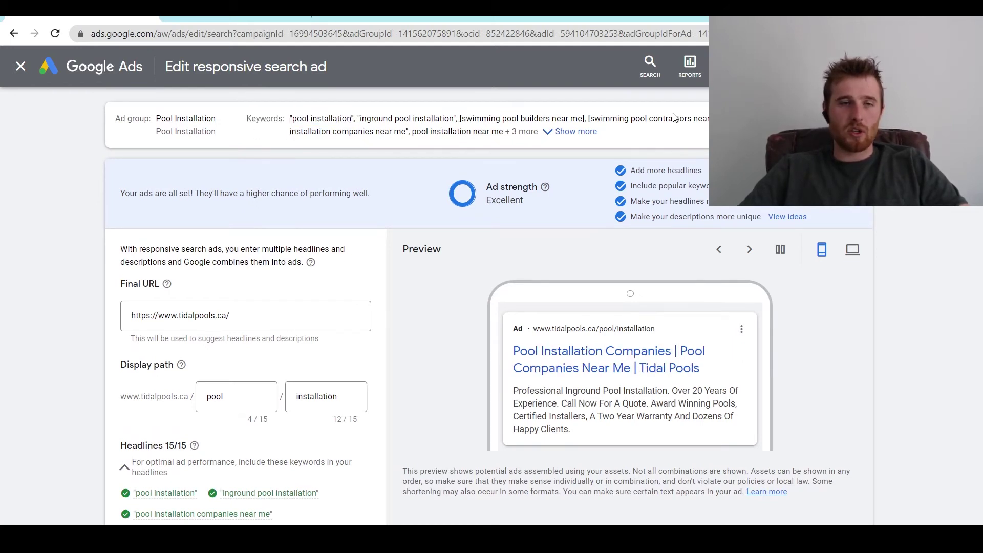
pyautogui.moveTo(192, 123); pyautogui.dragTo(195, 123)
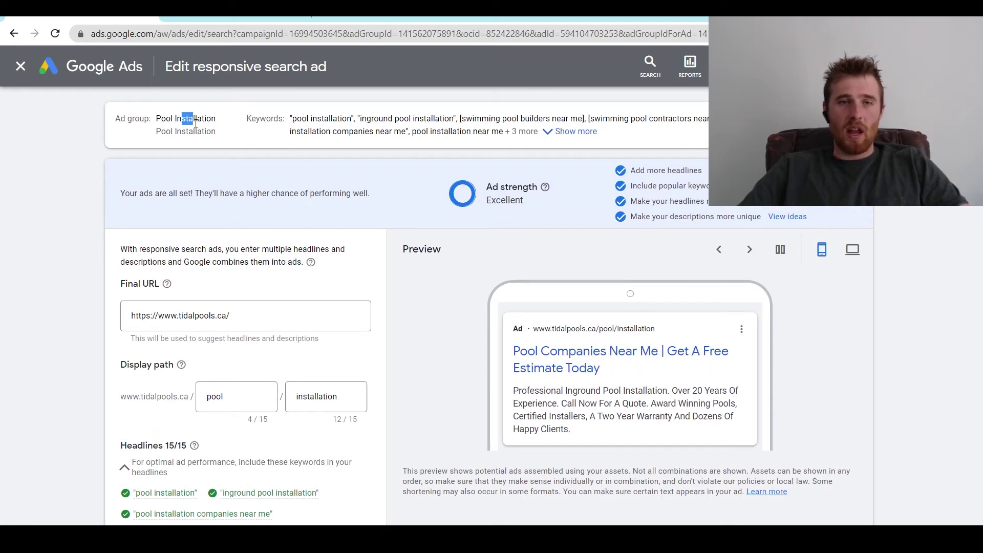
pyautogui.click(323, 222)
pyautogui.scroll(-1, 461, 215)
pyautogui.scroll(1, 594, 199)
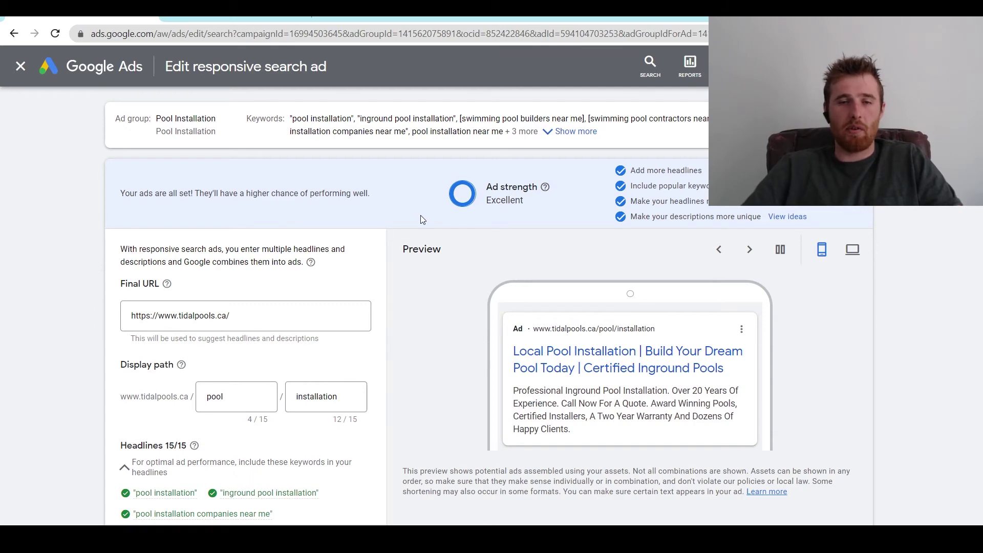
pyautogui.scroll(-2, 394, 246)
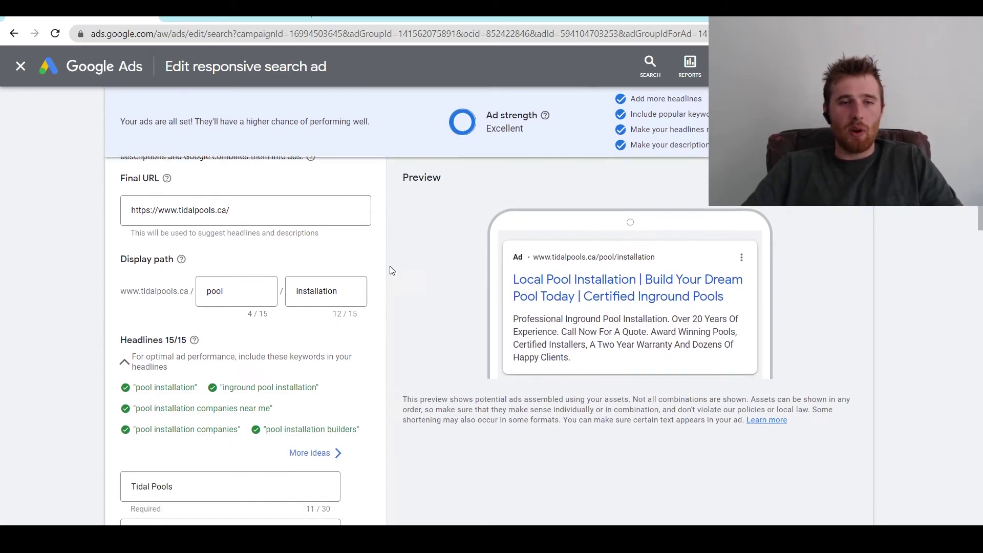
pyautogui.click(297, 216)
pyautogui.scroll(2, 381, 264)
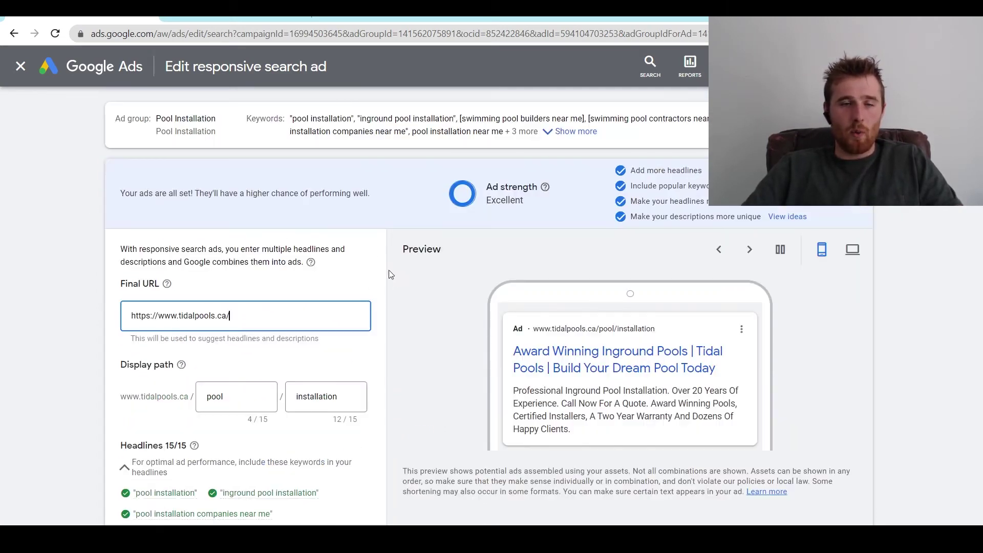
pyautogui.click(310, 264)
pyautogui.scroll(-1, 310, 277)
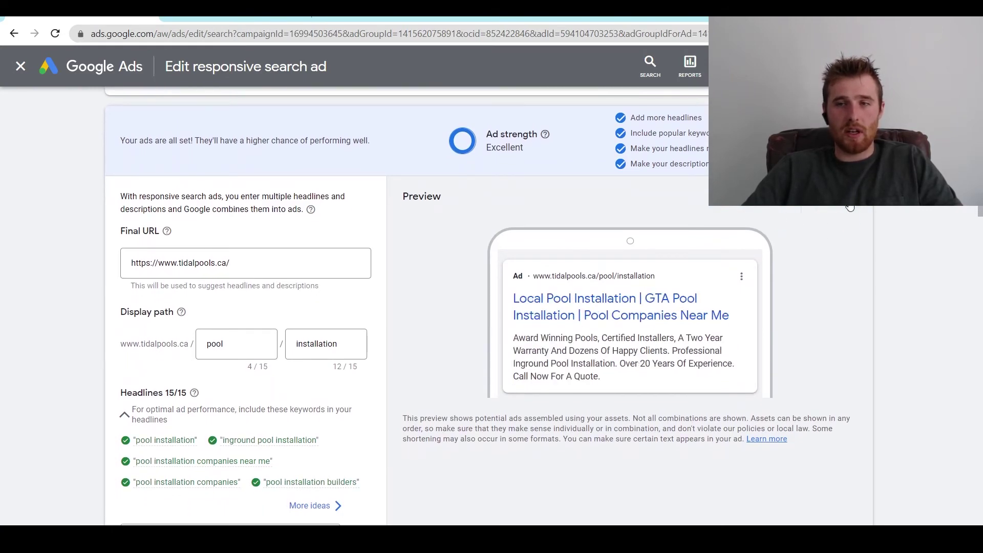
# - Check the ad's desktop and mobile previews and go through several headline and description combinations in the mobile preview
pyautogui.scroll(1, 797, 231)
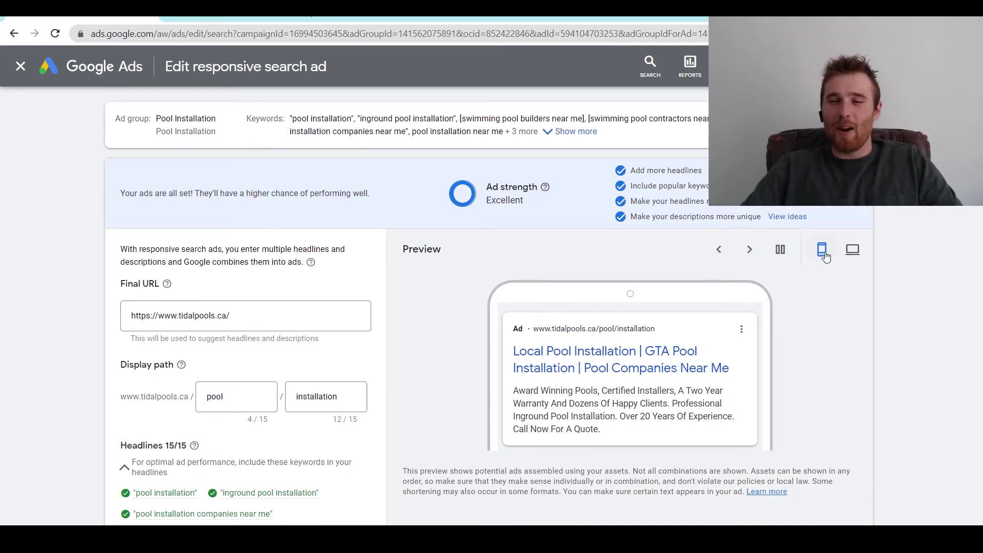
pyautogui.click(853, 252)
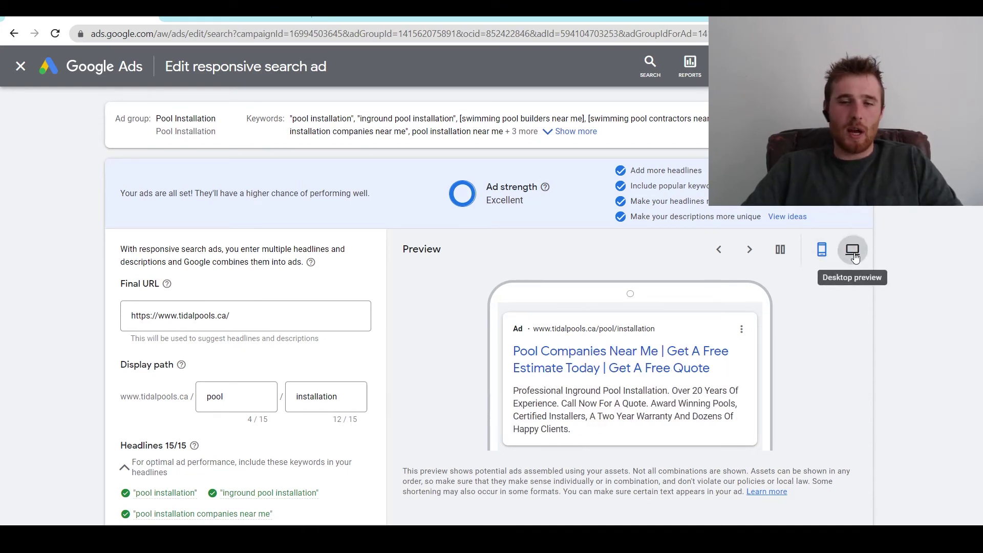
pyautogui.click(822, 250)
pyautogui.click(750, 251)
pyautogui.click(750, 251)
pyautogui.click(749, 251)
pyautogui.click(749, 251)
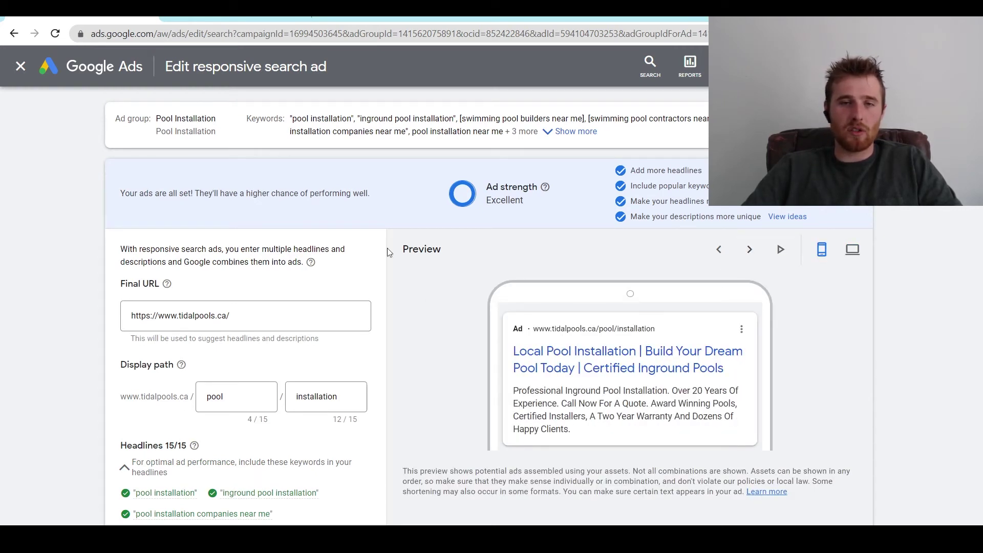
# - Review the ad's final URL and both display path fields
pyautogui.scroll(-1, 66, 227)
pyautogui.moveTo(287, 253); pyautogui.dragTo(91, 254)
pyautogui.click(79, 209)
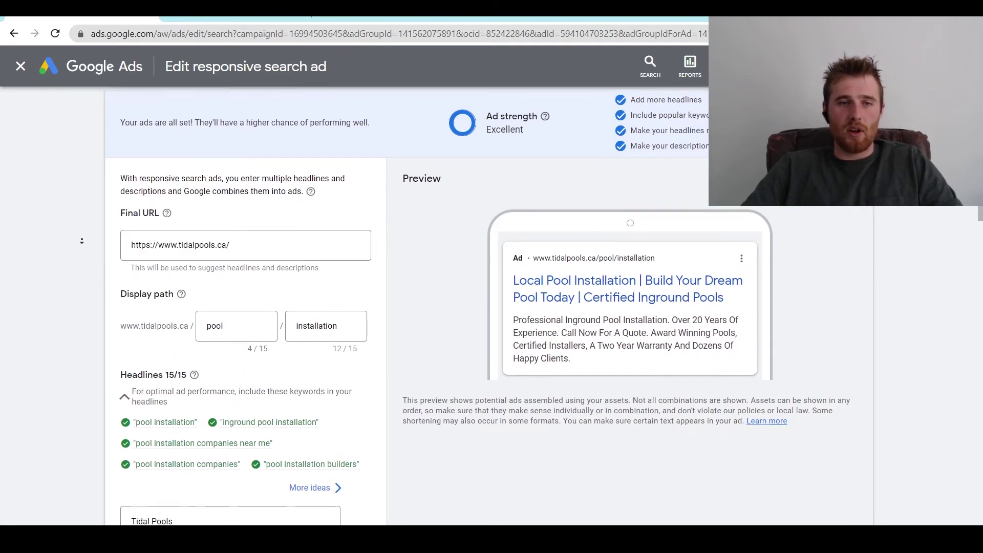
pyautogui.tripleClick(257, 249)
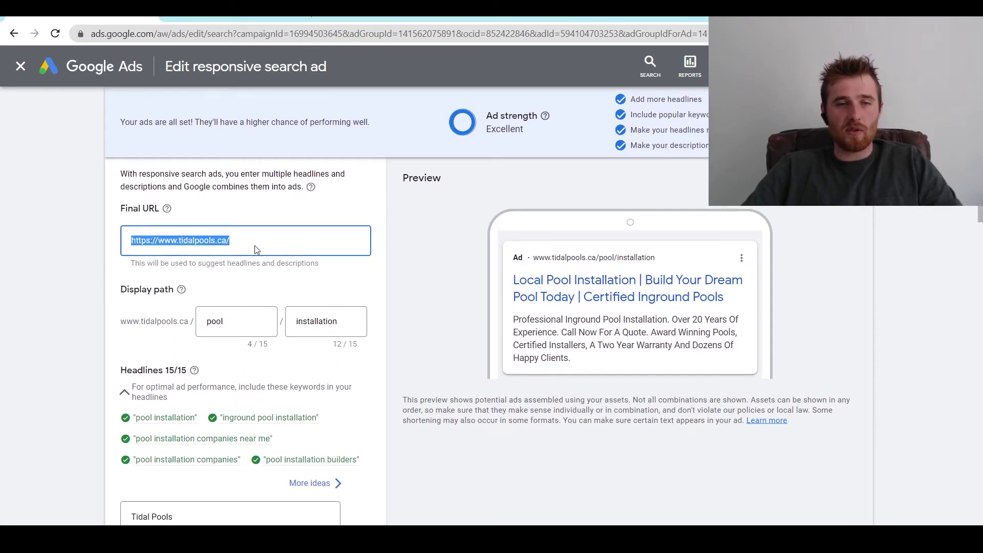
pyautogui.click(269, 241)
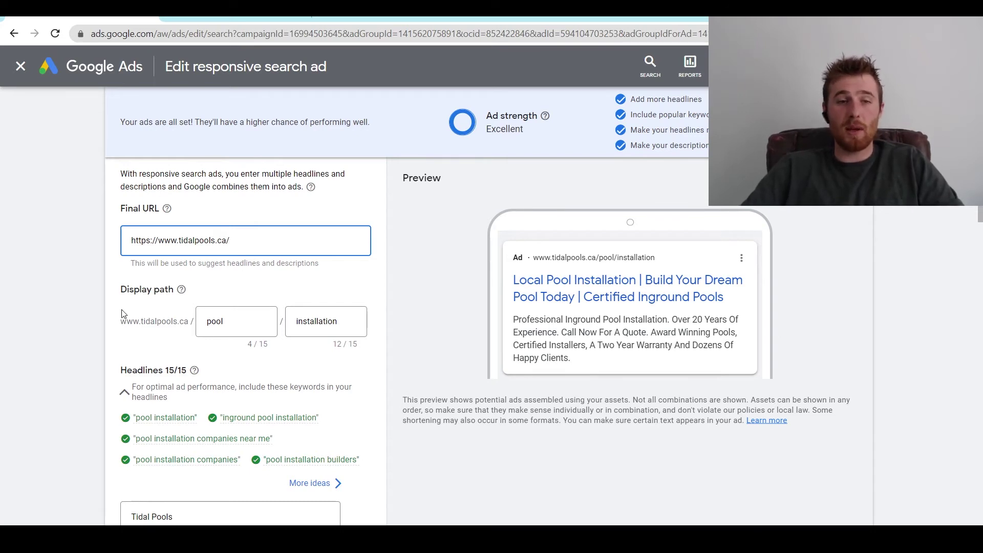
pyautogui.doubleClick(230, 319)
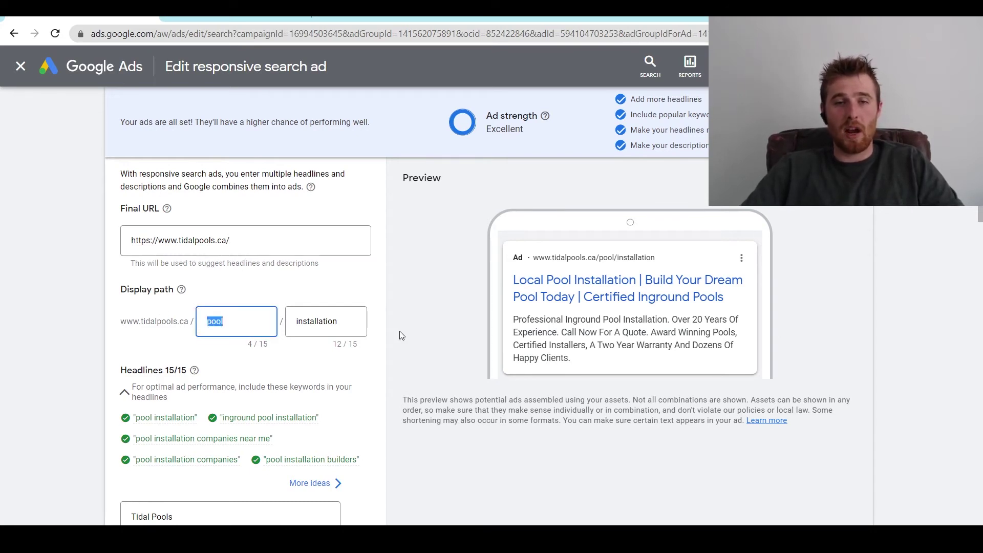
pyautogui.doubleClick(317, 321)
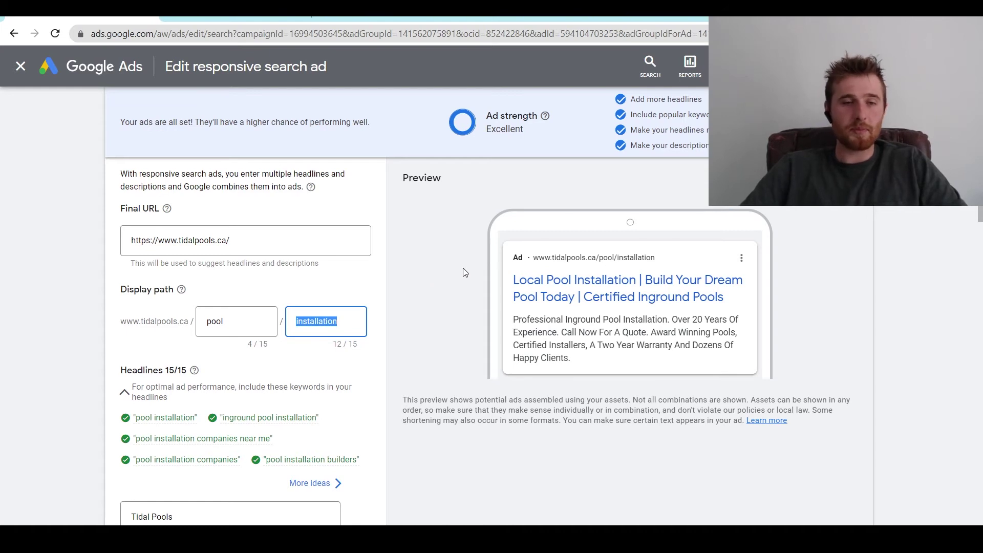
# - Try extending the second headline to "Inground Pool Installation Near me", and restore its original text
pyautogui.middleClick(463, 298)
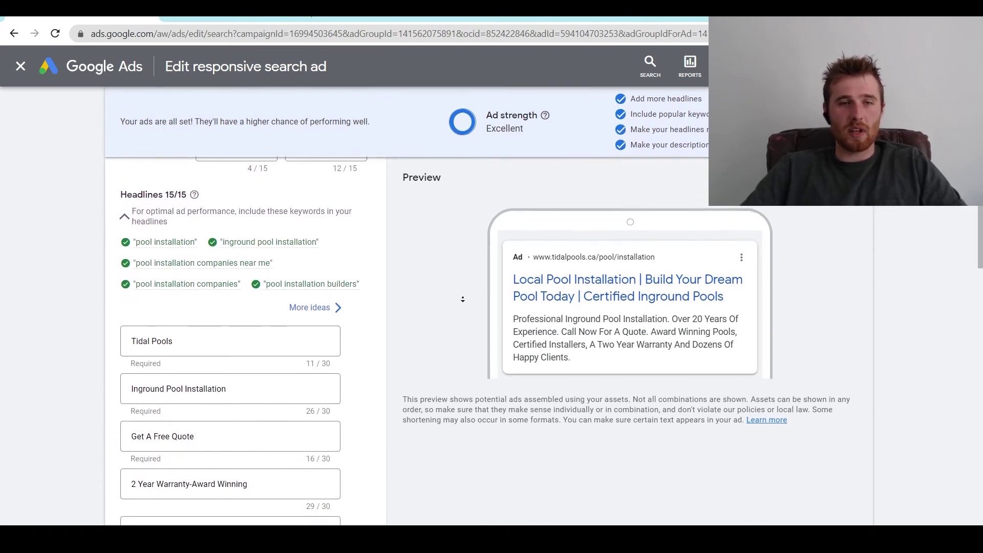
pyautogui.click(237, 351)
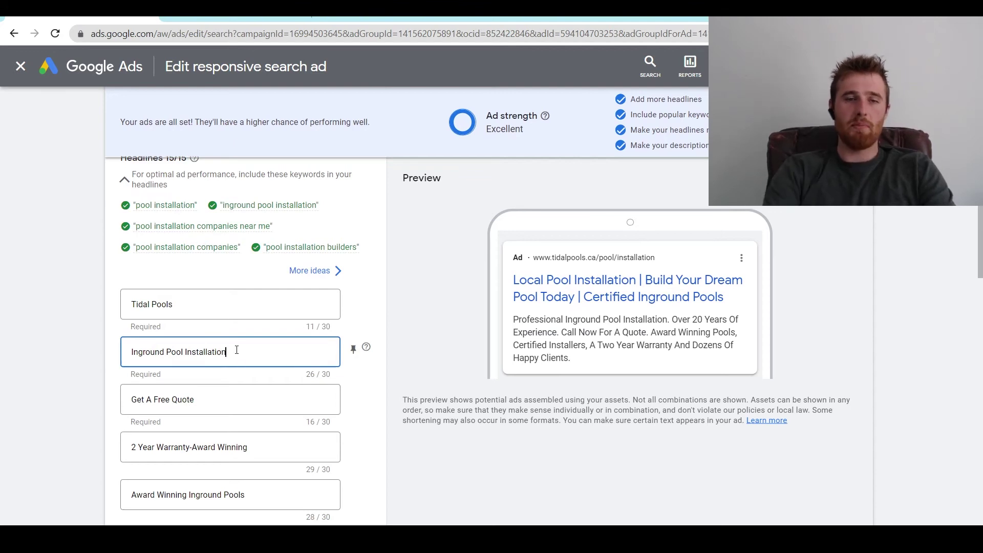
pyautogui.write('r me')
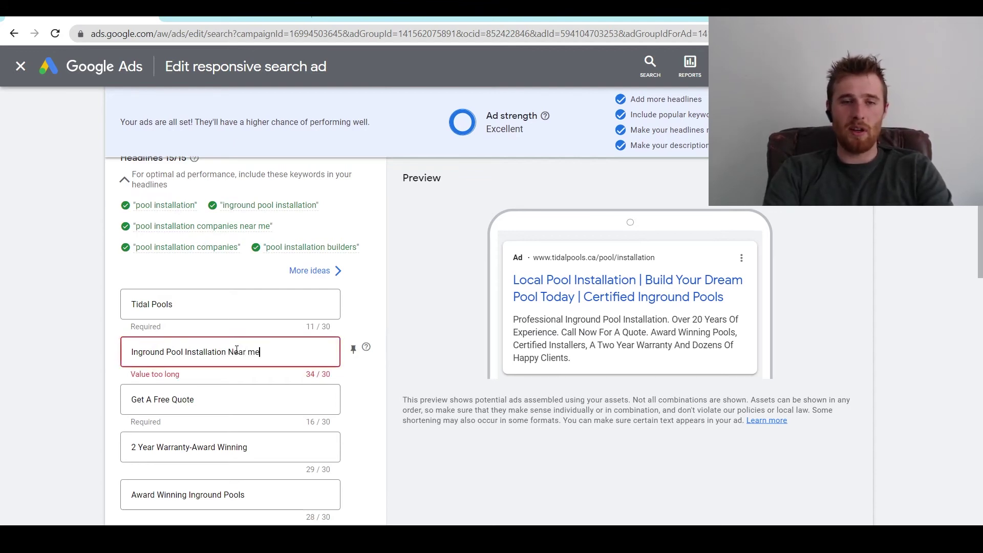
pyautogui.press('BackSpace')
pyautogui.press('BackSpace')
pyautogui.press('BackSpace')
pyautogui.press('BackSpace')
pyautogui.press('BackSpace')
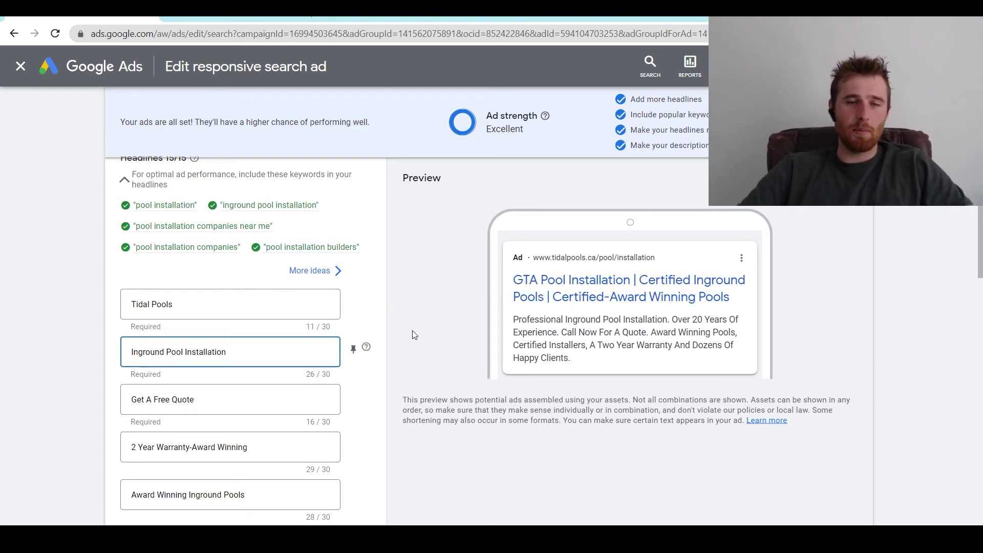
# - Check the pinning positions offered for the "Tidal Pools" headline and leave its pinning as is
pyautogui.click(476, 317)
pyautogui.scroll(-1, 472, 318)
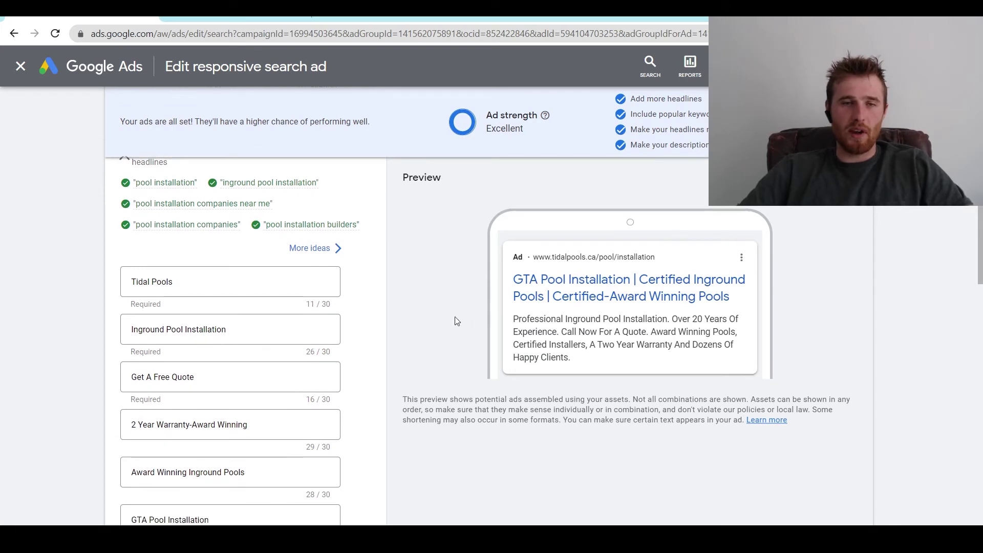
pyautogui.click(352, 279)
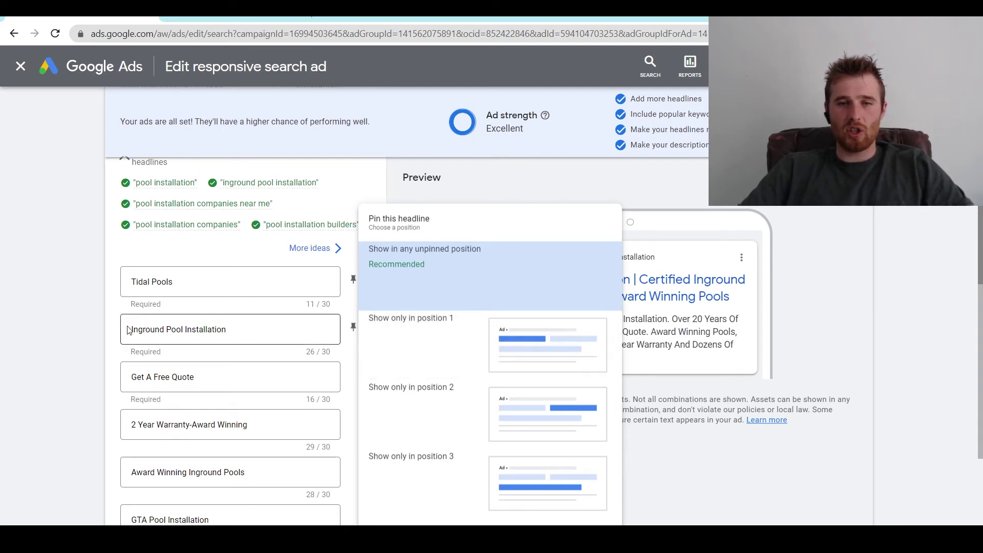
pyautogui.click(98, 306)
# - Review the ad's full list of headlines and its existing descriptions
pyautogui.scroll(-2, 89, 327)
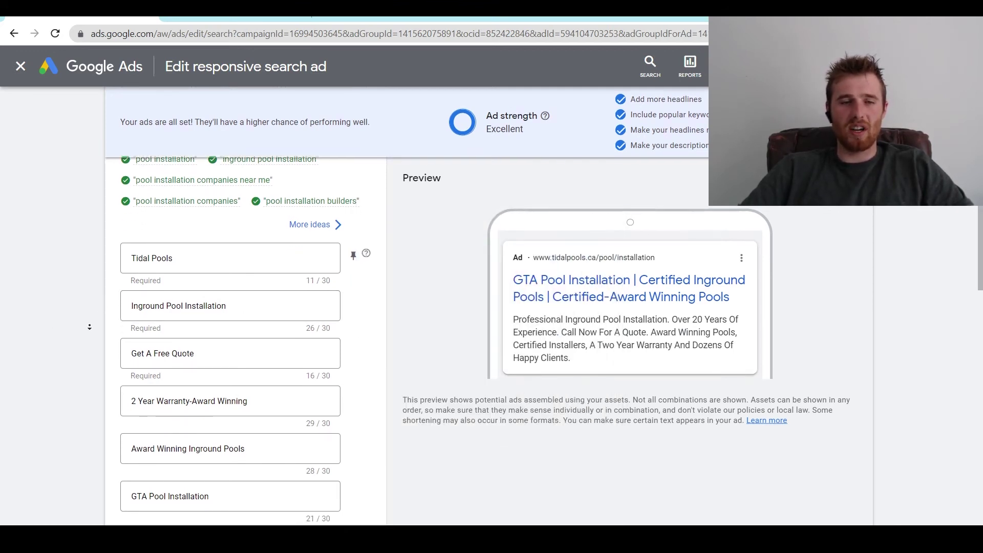
pyautogui.scroll(-1, 404, 347)
pyautogui.scroll(2, 422, 351)
pyautogui.scroll(-10, 422, 351)
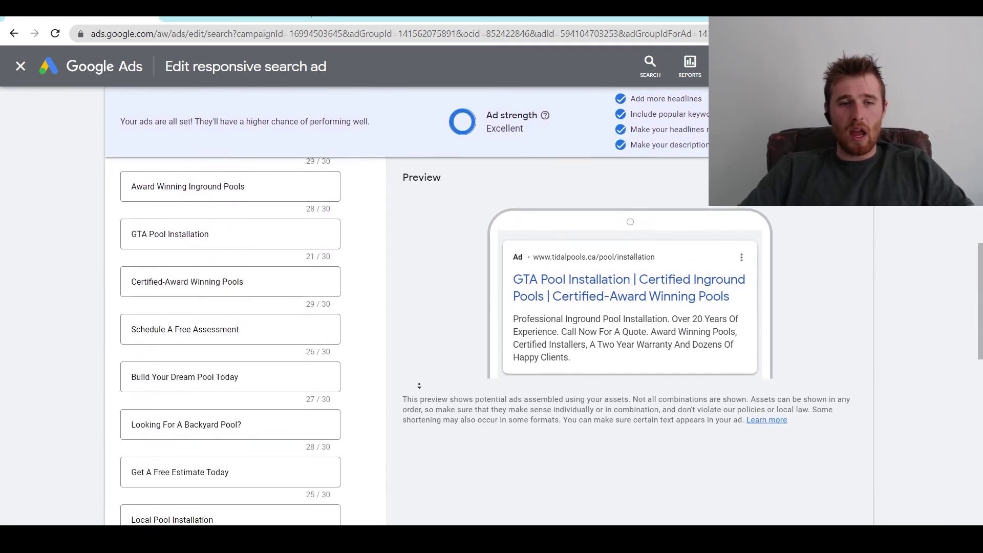
pyautogui.scroll(-2, 414, 376)
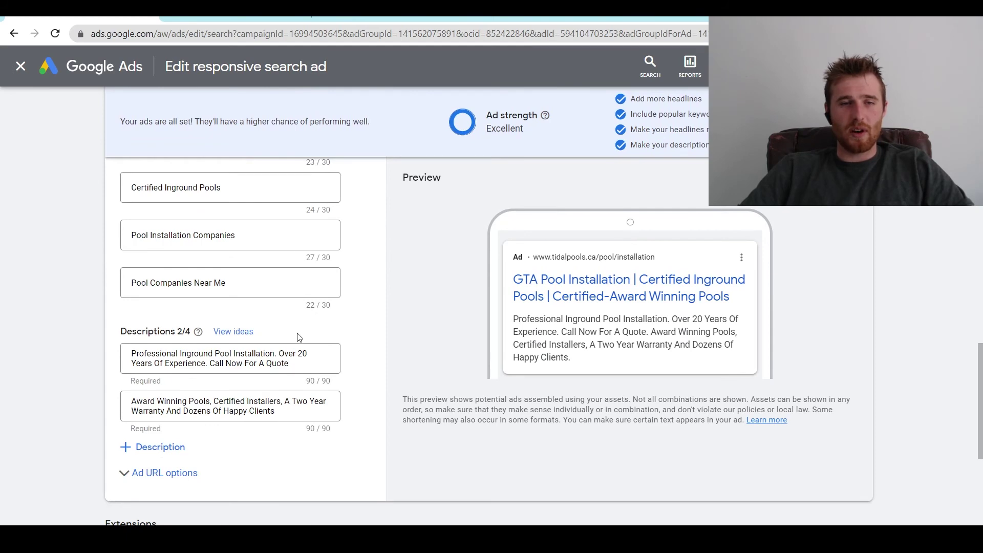
pyautogui.scroll(15, 275, 353)
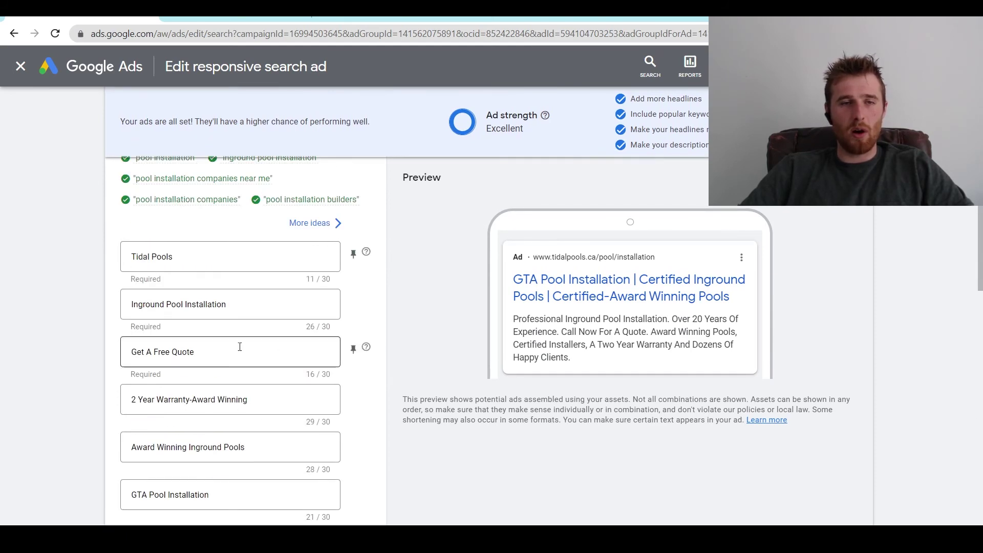
pyautogui.scroll(-15, 556, 367)
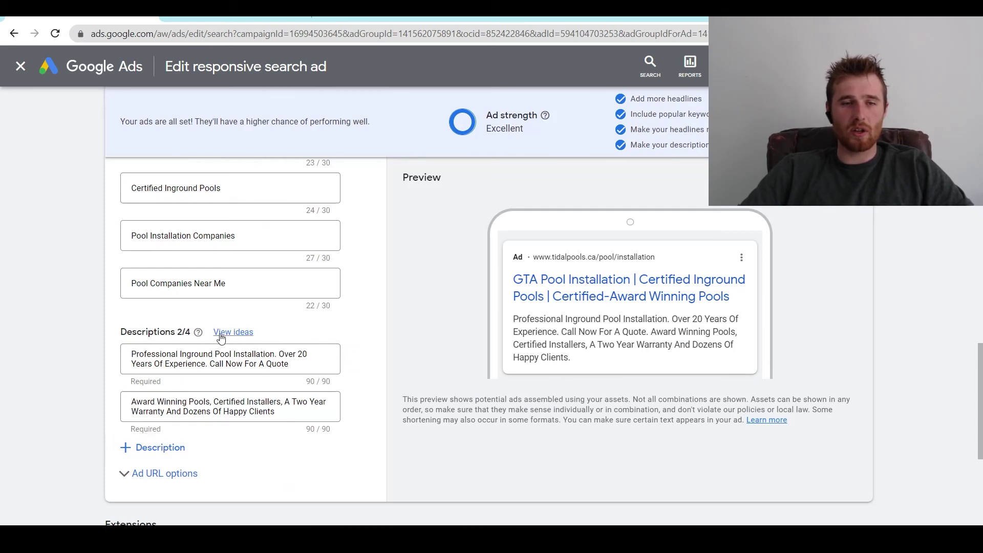
# - Add two more empty description fields to the responsive search ad
pyautogui.click(150, 449)
pyautogui.scroll(-3, 93, 401)
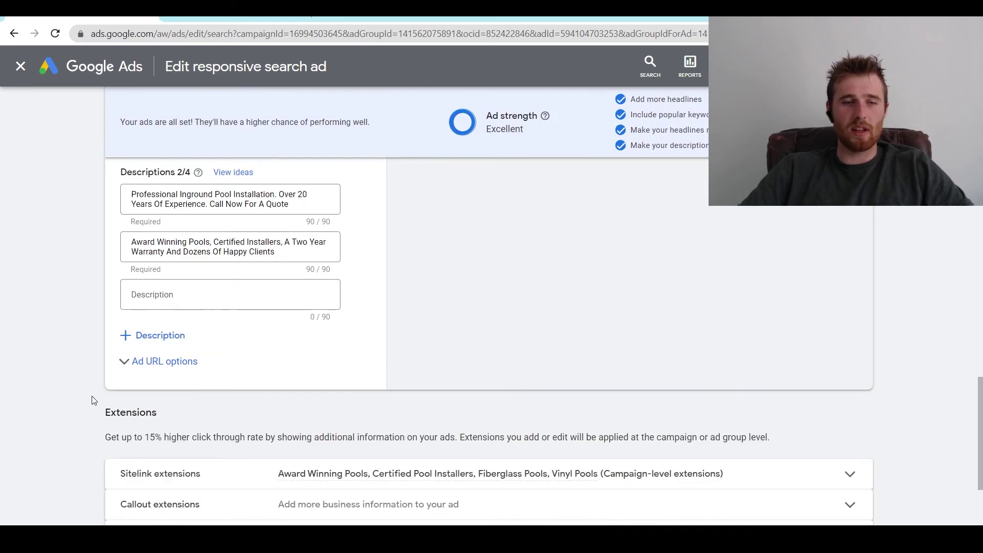
pyautogui.click(170, 338)
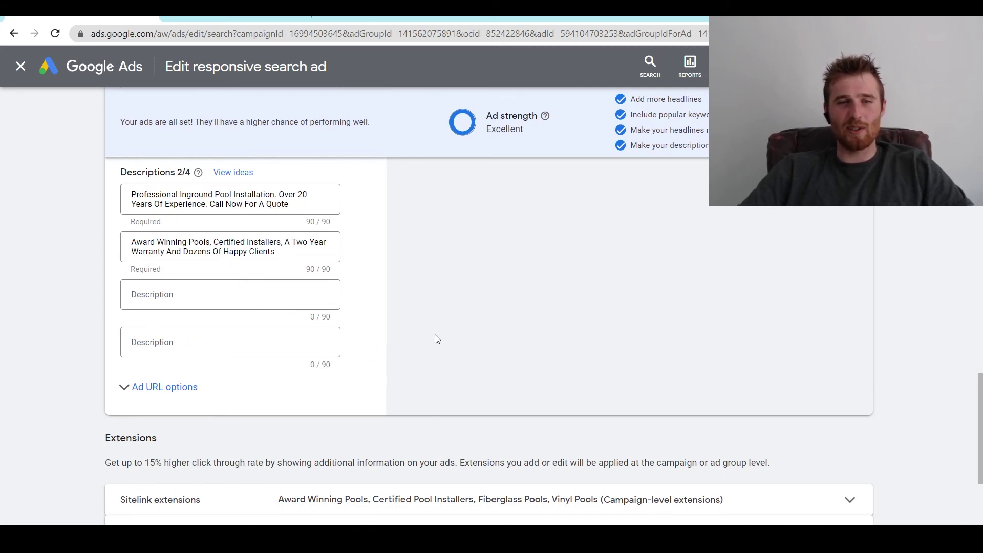
pyautogui.scroll(6, 437, 339)
pyautogui.scroll(-6, 401, 349)
# - Expand the ad URL options, review the tracking template, final URL suffix and custom parameter fields, and collapse them again
pyautogui.click(179, 408)
pyautogui.scroll(-1, 85, 405)
pyautogui.scroll(2, 92, 405)
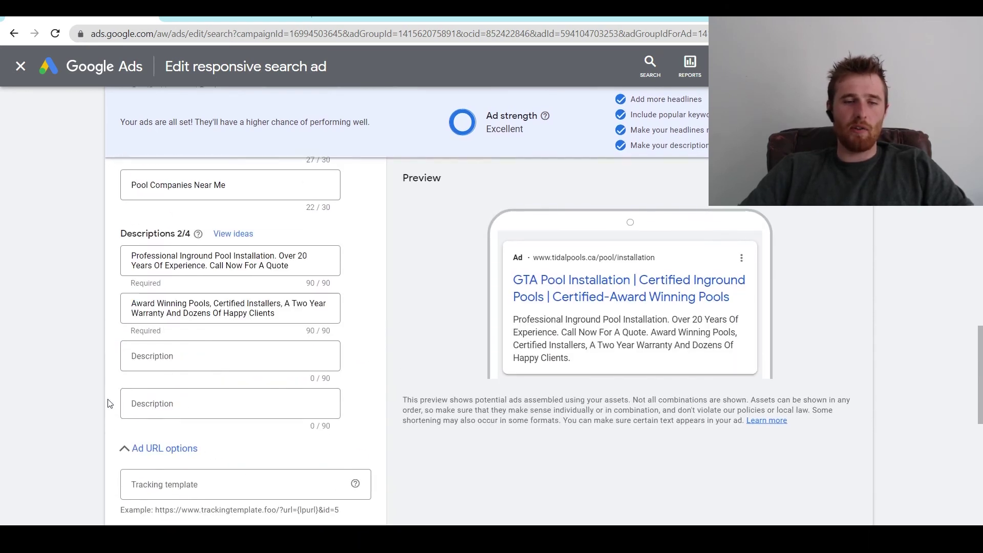
pyautogui.scroll(-4, 251, 374)
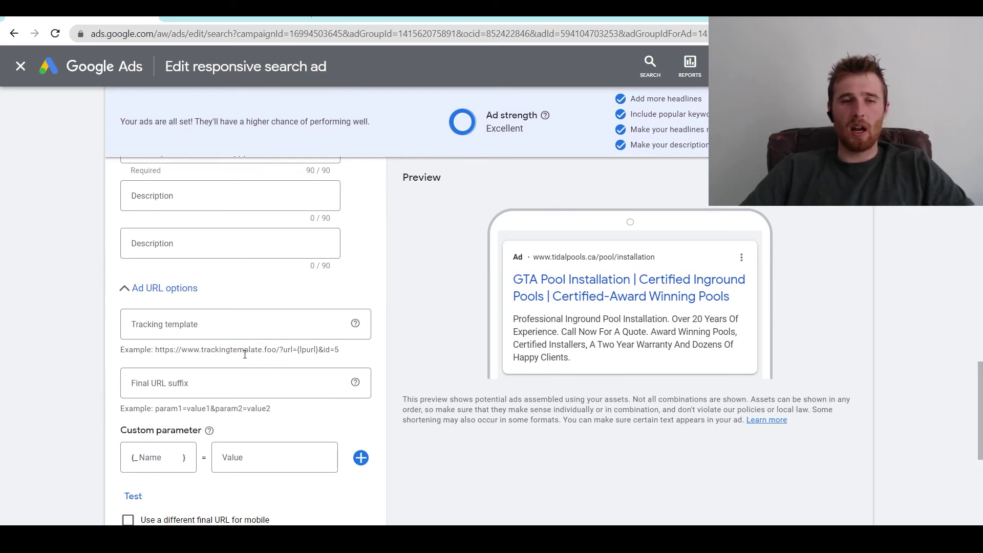
pyautogui.click(167, 296)
# - Check the ad's extensions and final content, and save the responsive search ad
pyautogui.scroll(-2, 36, 321)
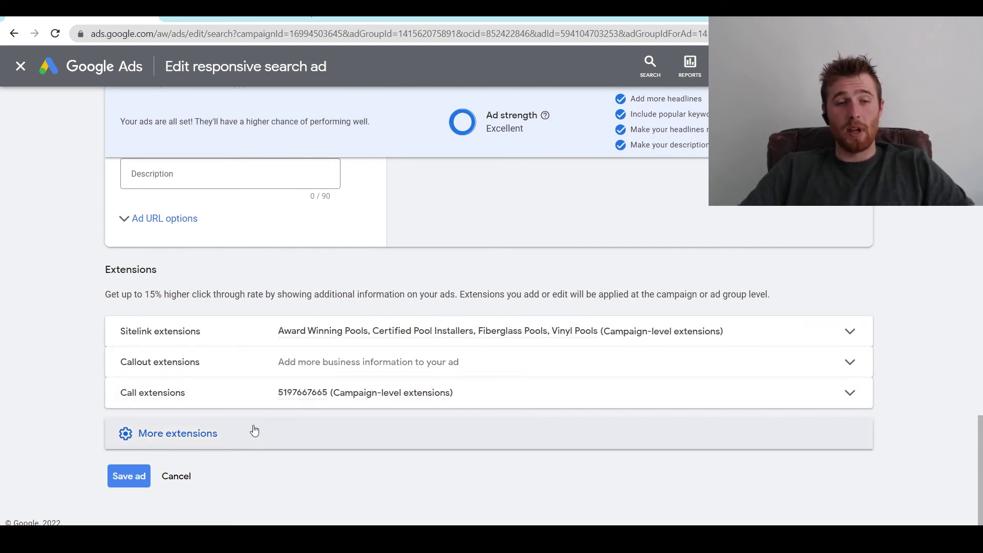
pyautogui.scroll(20, 230, 420)
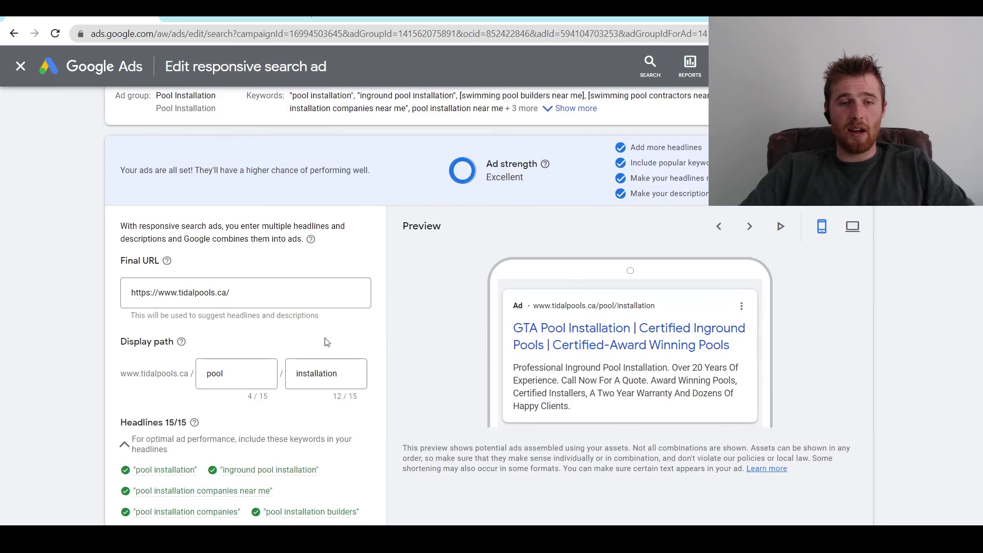
pyautogui.scroll(-15, 155, 328)
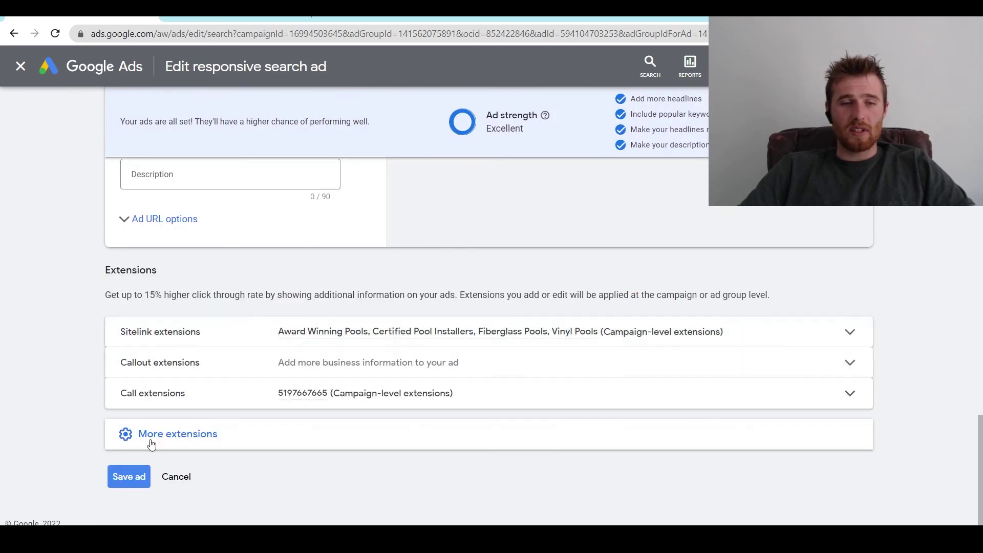
pyautogui.click(140, 476)
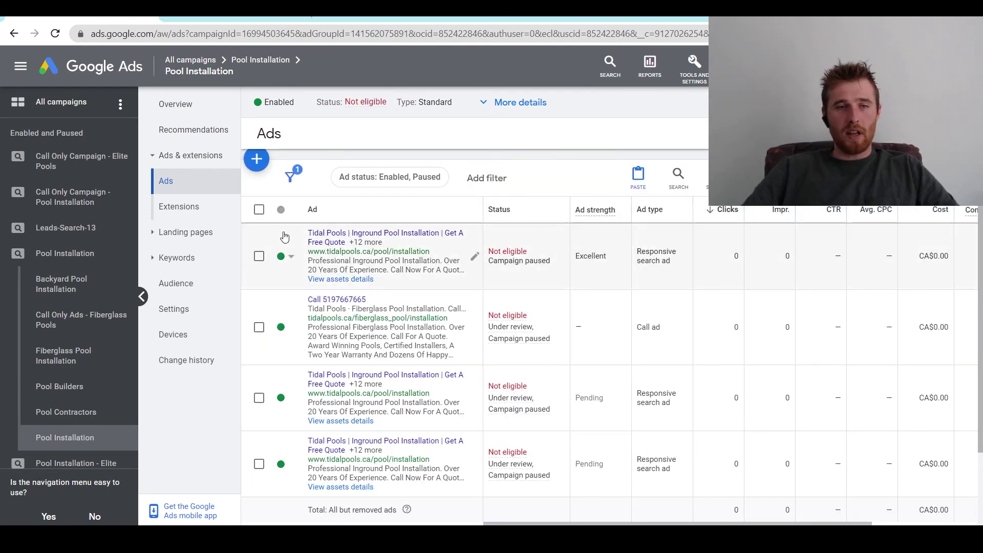
# - Open the ad group's landing pages report and add the Cost / conv. and All conv. rate columns
pyautogui.click(191, 240)
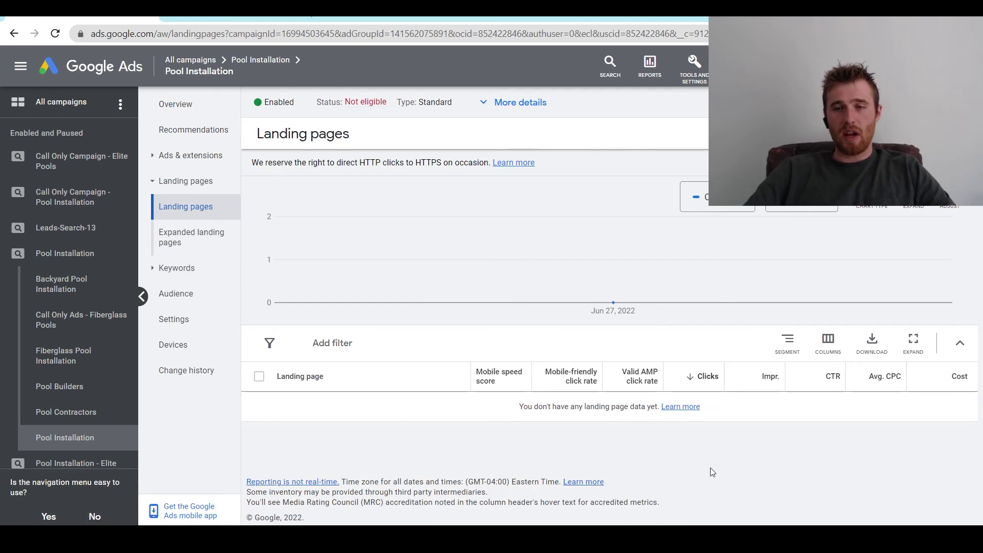
pyautogui.click(827, 342)
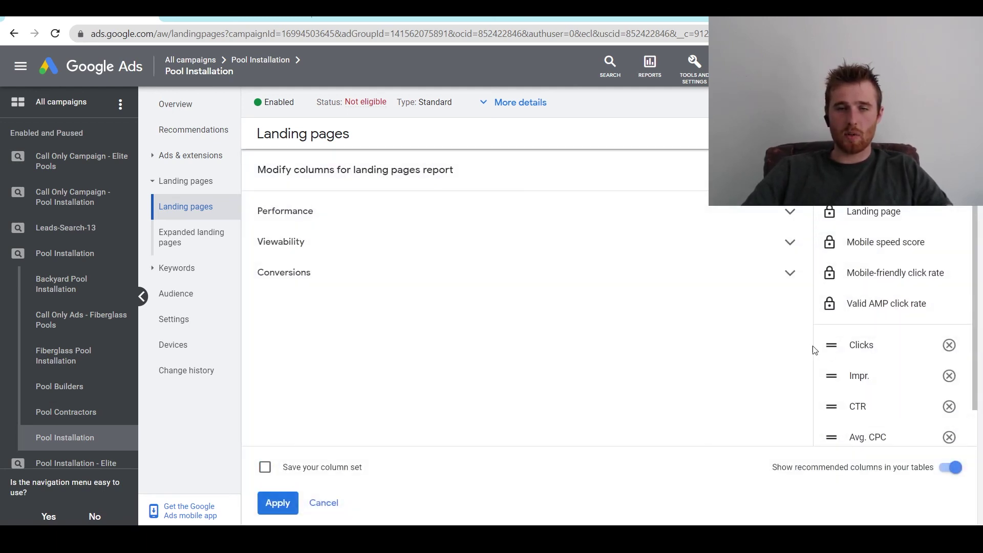
pyautogui.click(323, 272)
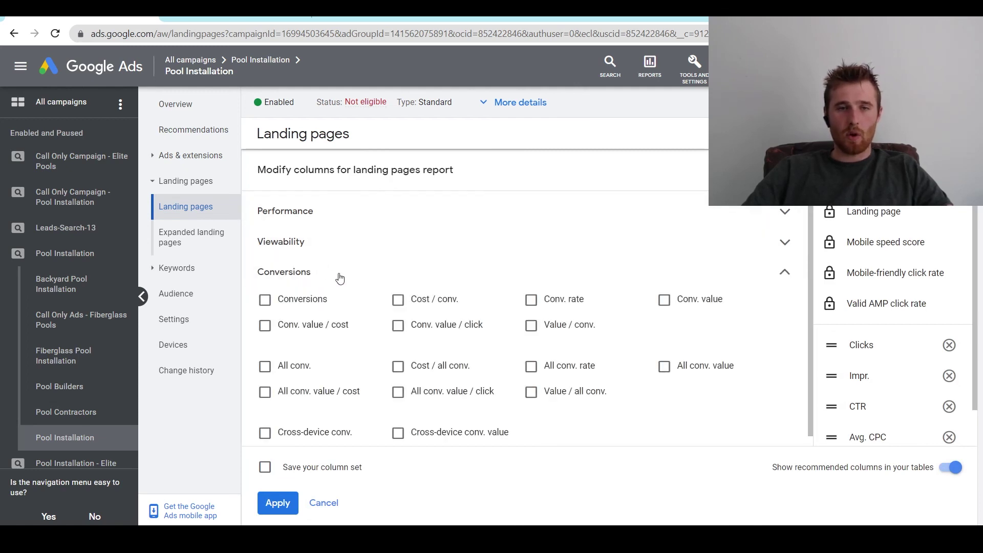
pyautogui.click(398, 300)
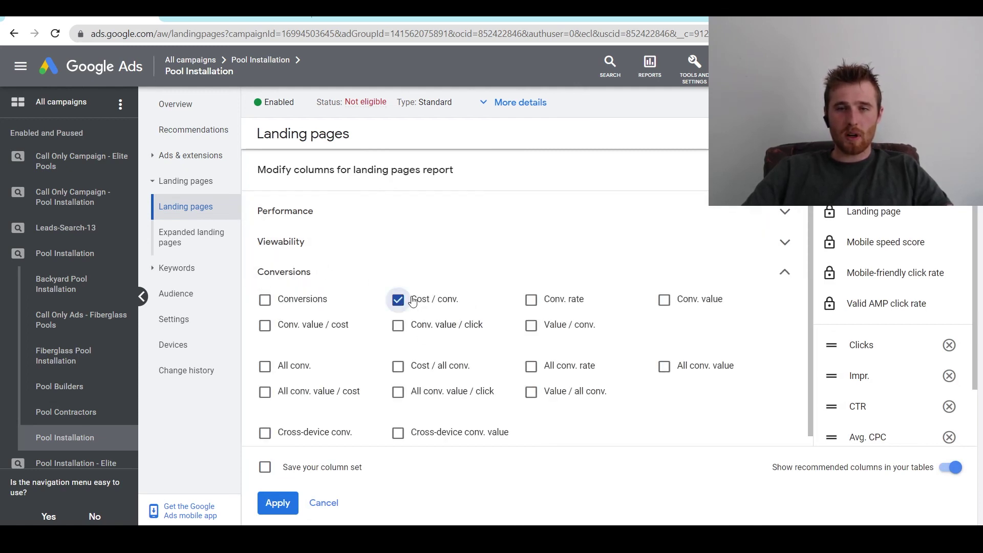
pyautogui.scroll(-1, 665, 357)
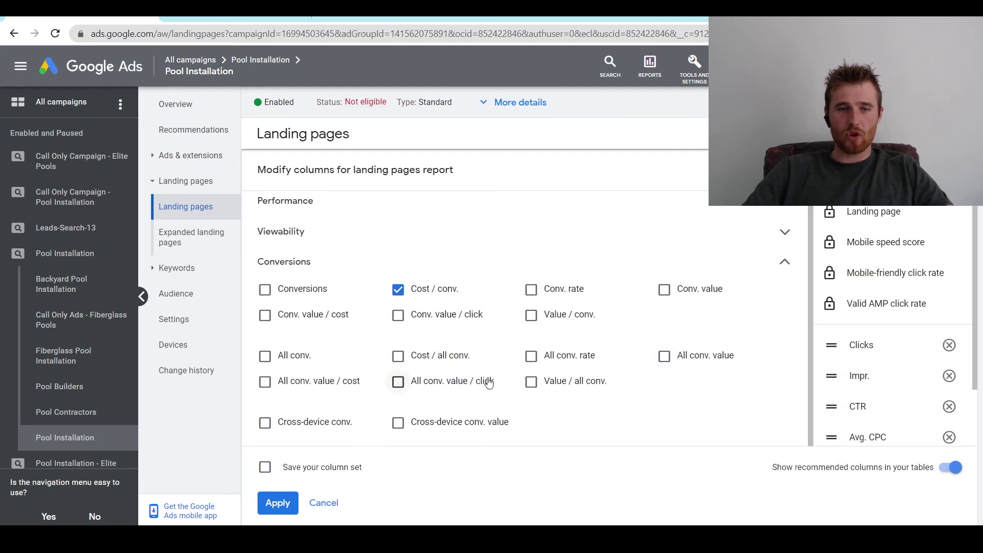
pyautogui.click(533, 357)
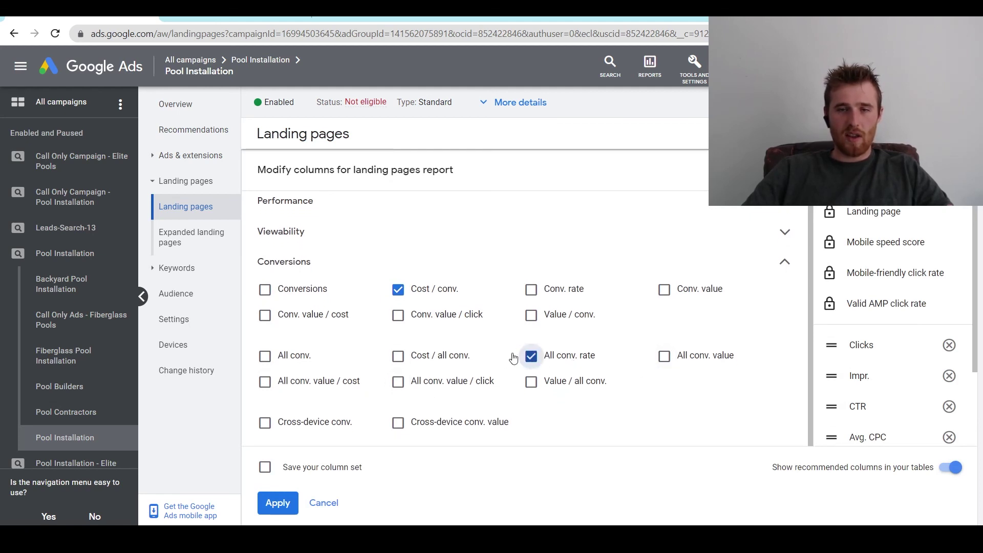
pyautogui.click(280, 506)
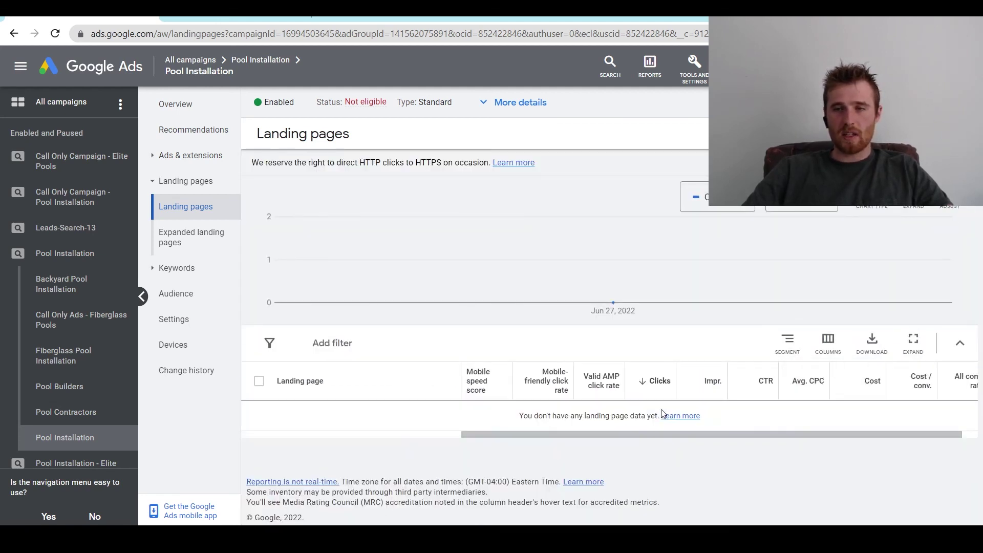
# - Examine the landing pages report's columns, including the explanation of the mobile speed score and the mobile-friendly click rate
pyautogui.moveTo(671, 433); pyautogui.dragTo(855, 451)
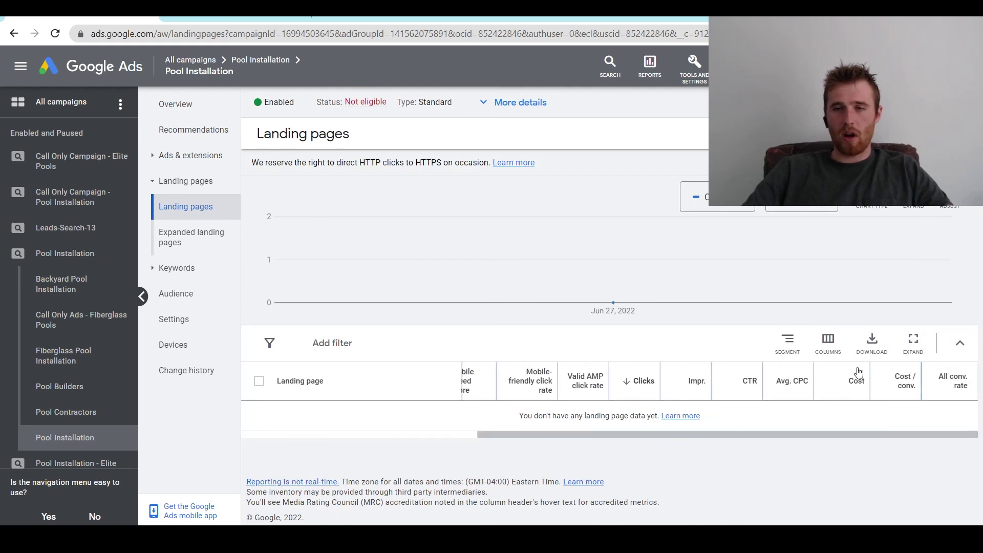
pyautogui.click(826, 353)
pyautogui.click(826, 352)
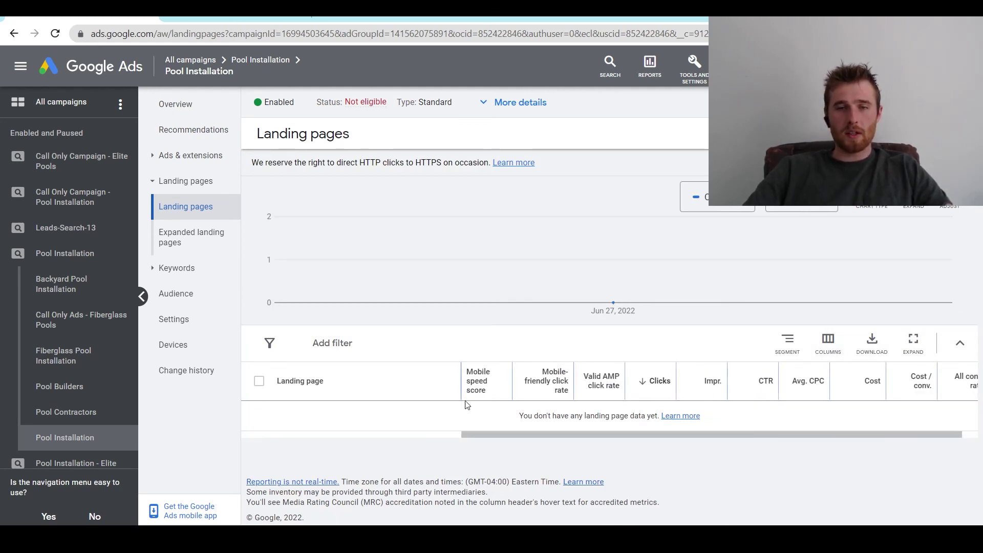
pyautogui.moveTo(486, 387)
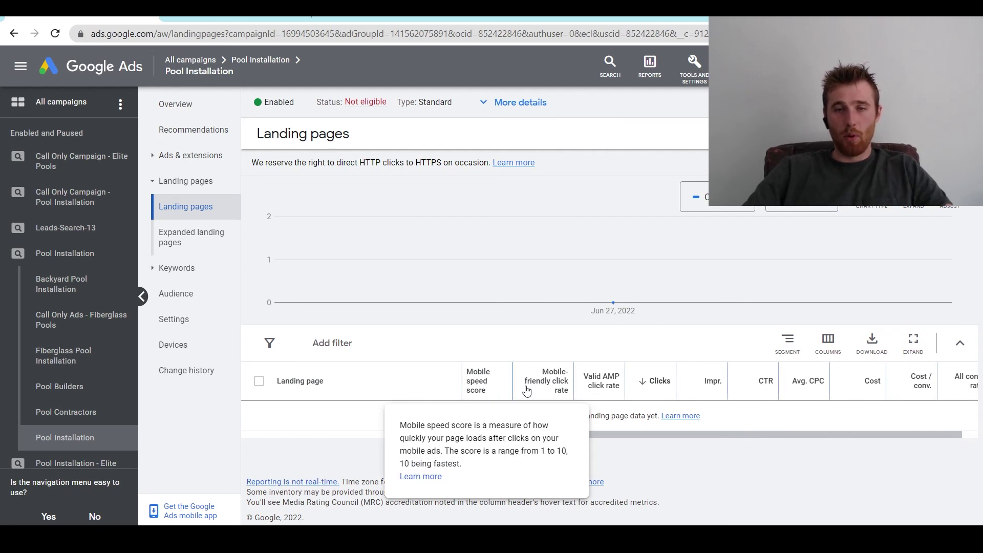
pyautogui.moveTo(546, 377)
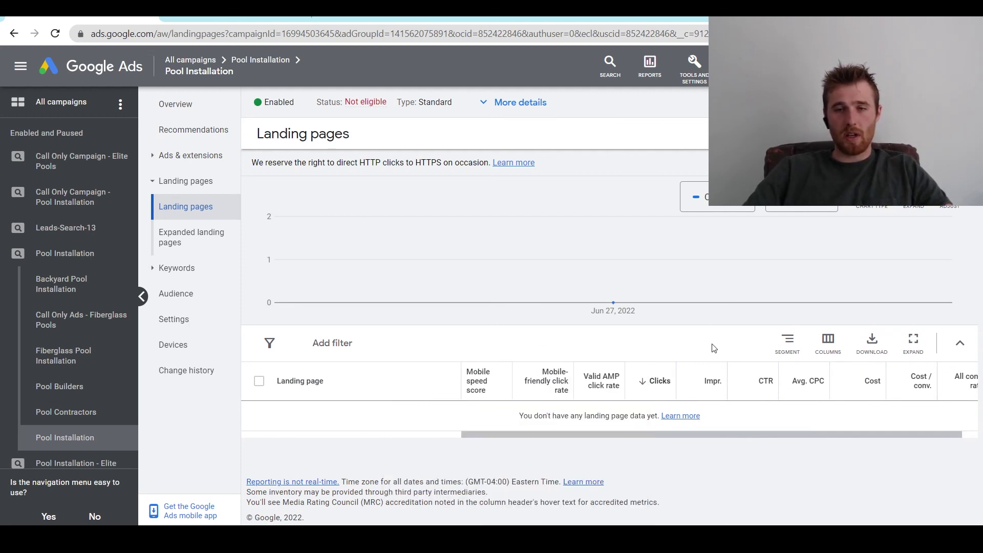